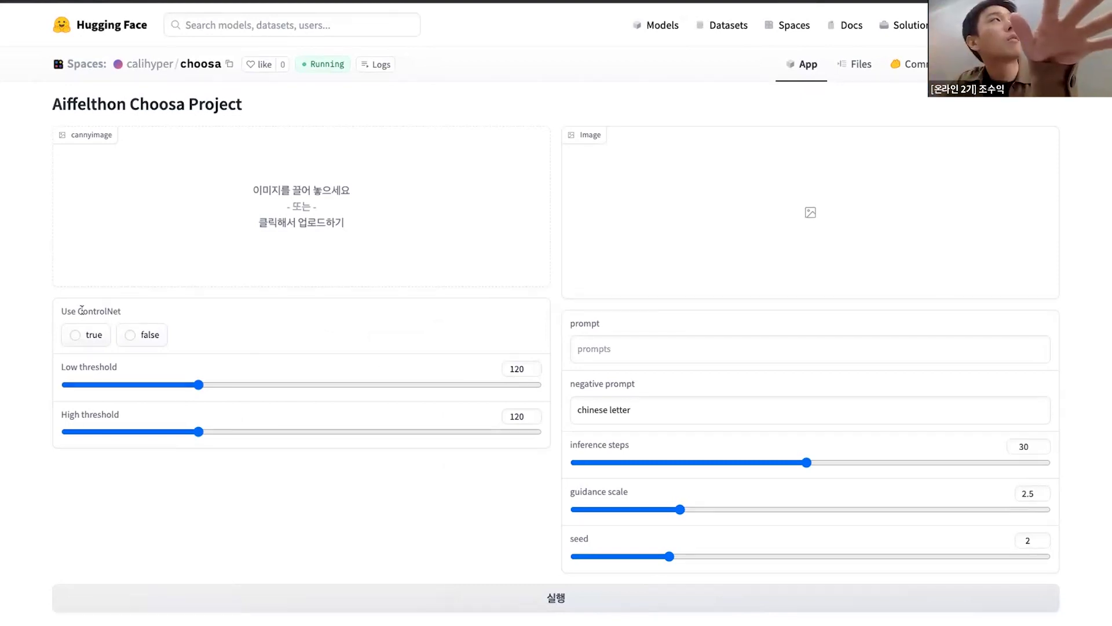
Turn ControlNet off and generate an image from the prompt "a painting of bird on branch".
{"action": "left_click", "coordinate": [131, 336]}
{"action": "left_click", "coordinate": [758, 342]}
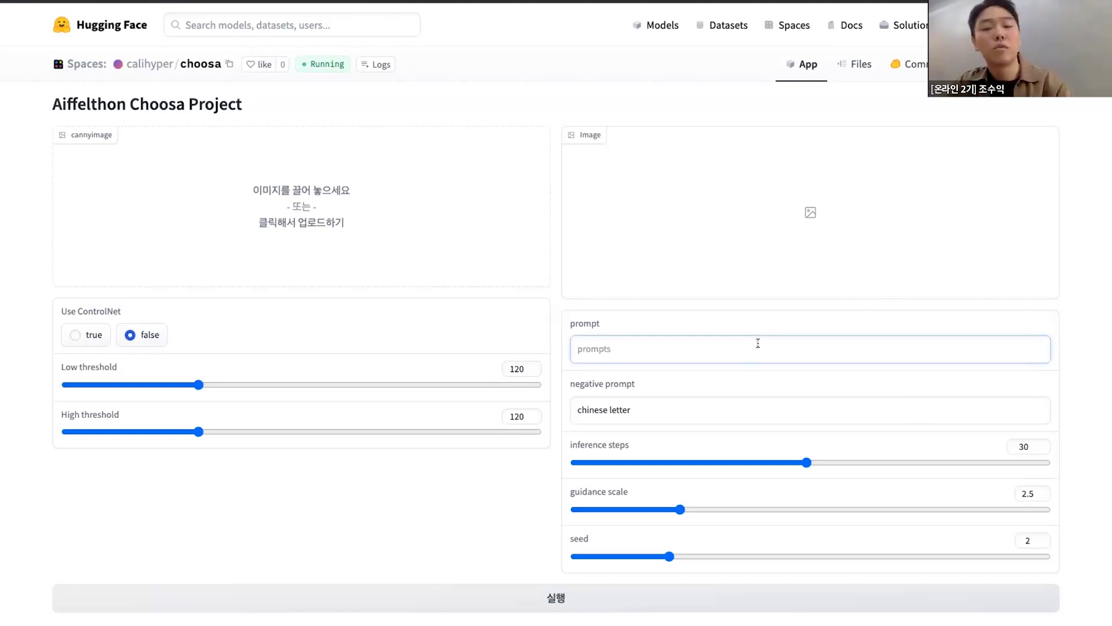
{"action": "type", "text": "a paint"}
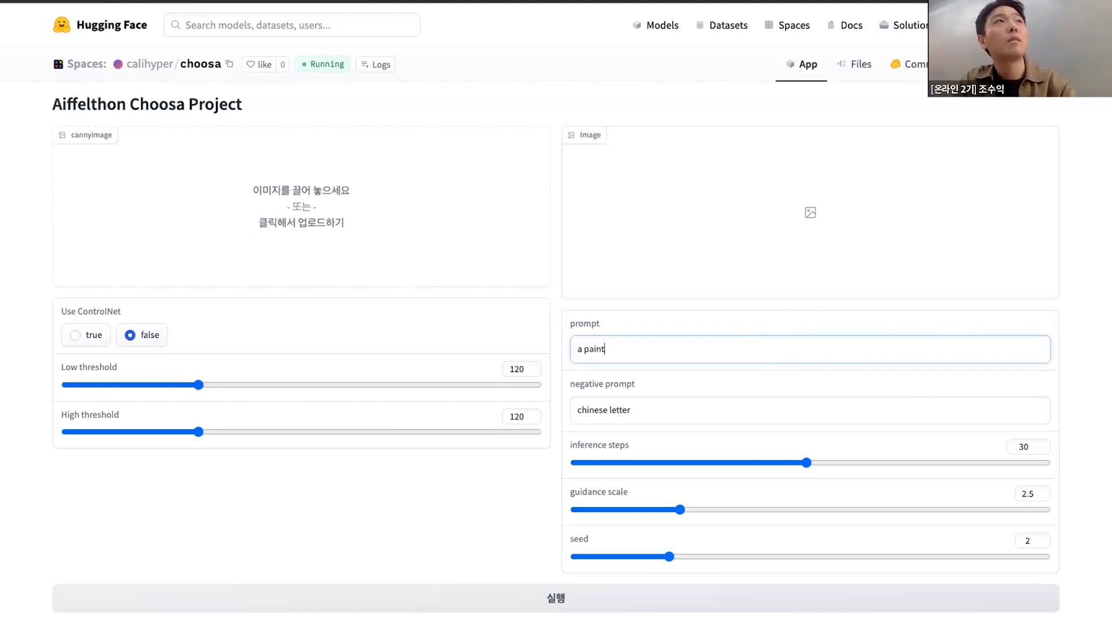
{"action": "type", "text": "ing of mou"}
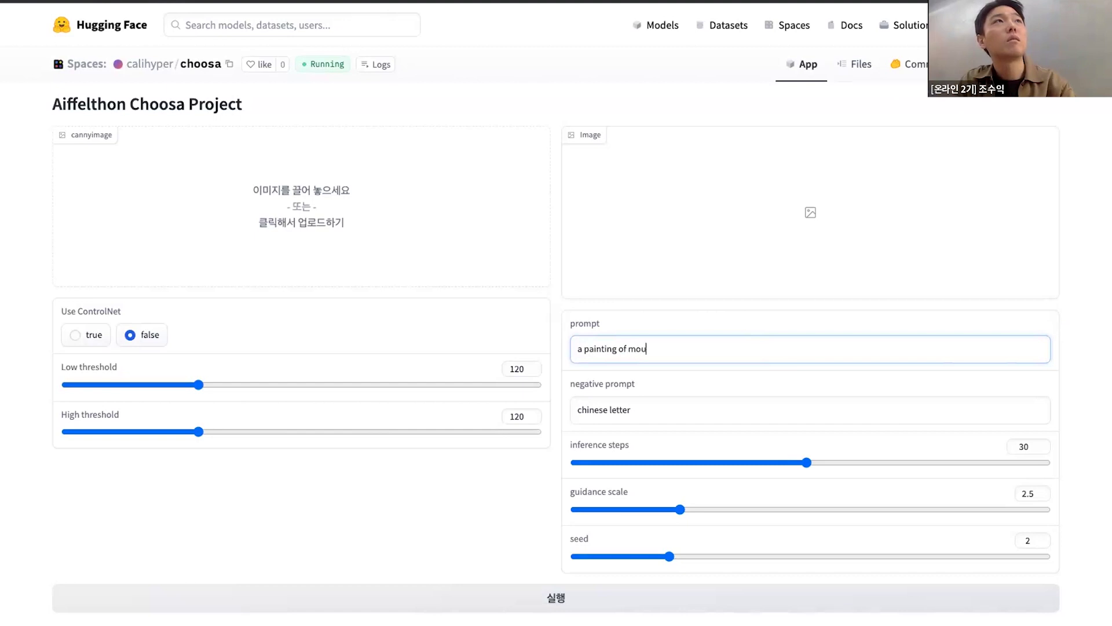
{"action": "key", "text": "BackSpace"}
{"action": "key", "text": "BackSpace"}
{"action": "key", "text": "BackSpace"}
{"action": "type", "text": "bird on branch"}
{"action": "left_click", "coordinate": [717, 599]}
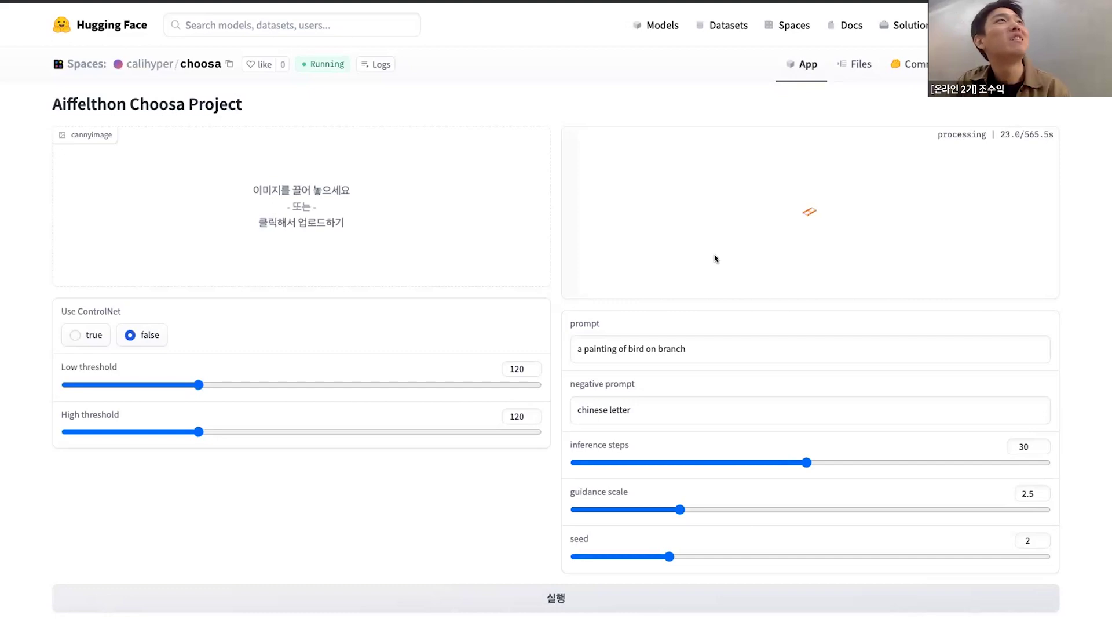
Switch to the remote desktop running the ControlNet demo and load "a painting of a bird on branch with flower.png" as the input image.
{"action": "key", "text": "ctrl+Right"}
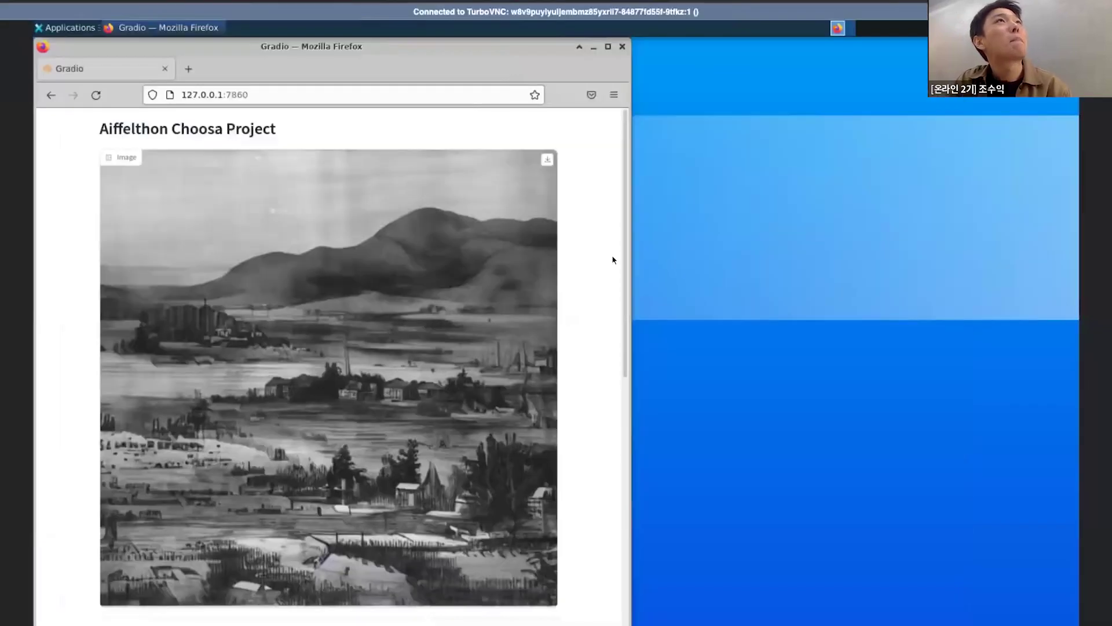
{"action": "key", "text": "ctrl+Left"}
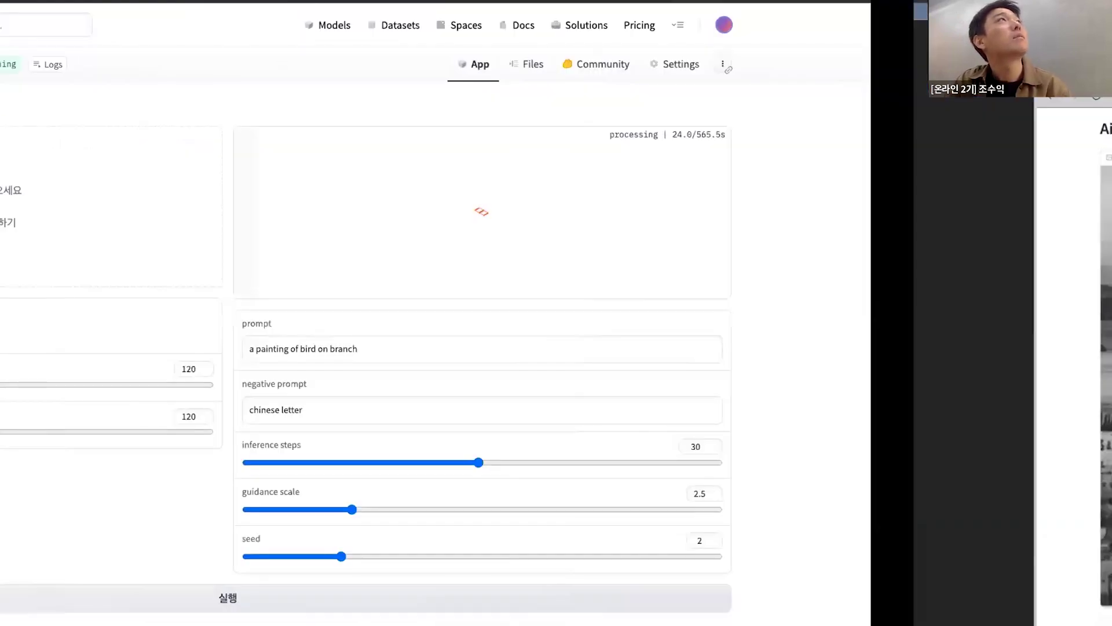
{"action": "key", "text": "ctrl+Right"}
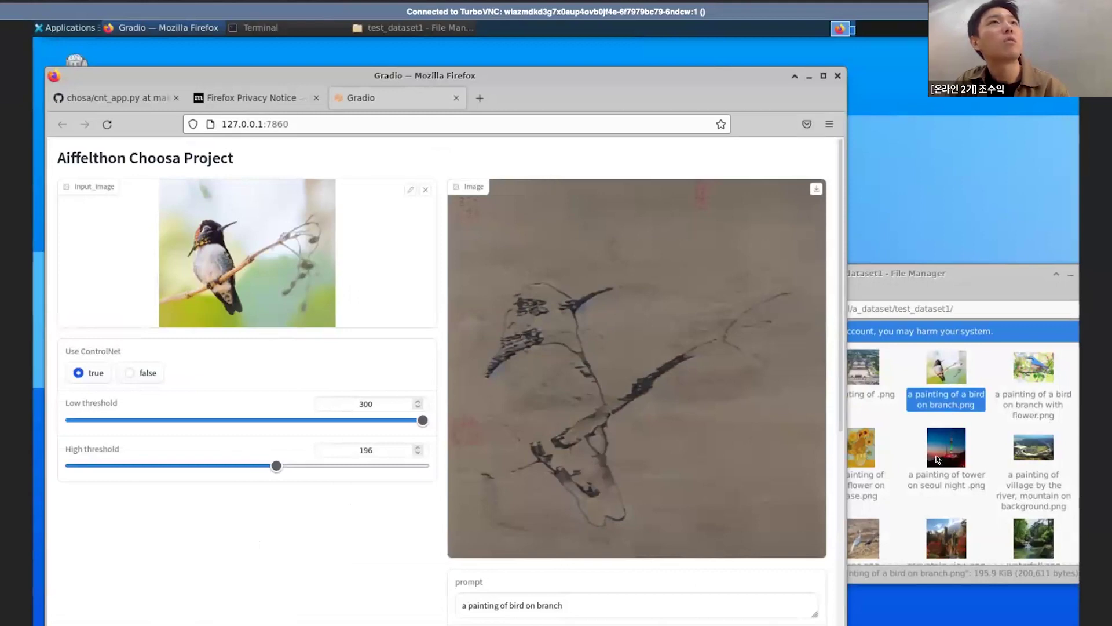
{"action": "left_click", "coordinate": [958, 373]}
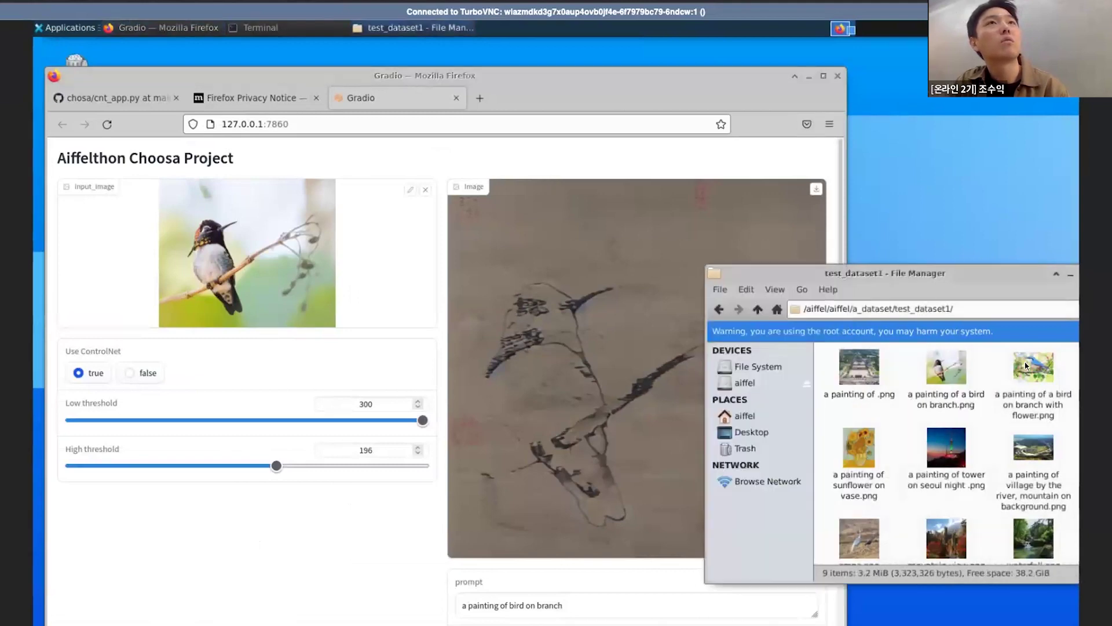
{"action": "mouse_move", "coordinate": [1034, 367]}
{"action": "left_mouse_down"}
{"action": "mouse_move", "coordinate": [470, 405]}
{"action": "mouse_move", "coordinate": [405, 289]}
{"action": "mouse_move", "coordinate": [328, 282]}
{"action": "left_mouse_up"}
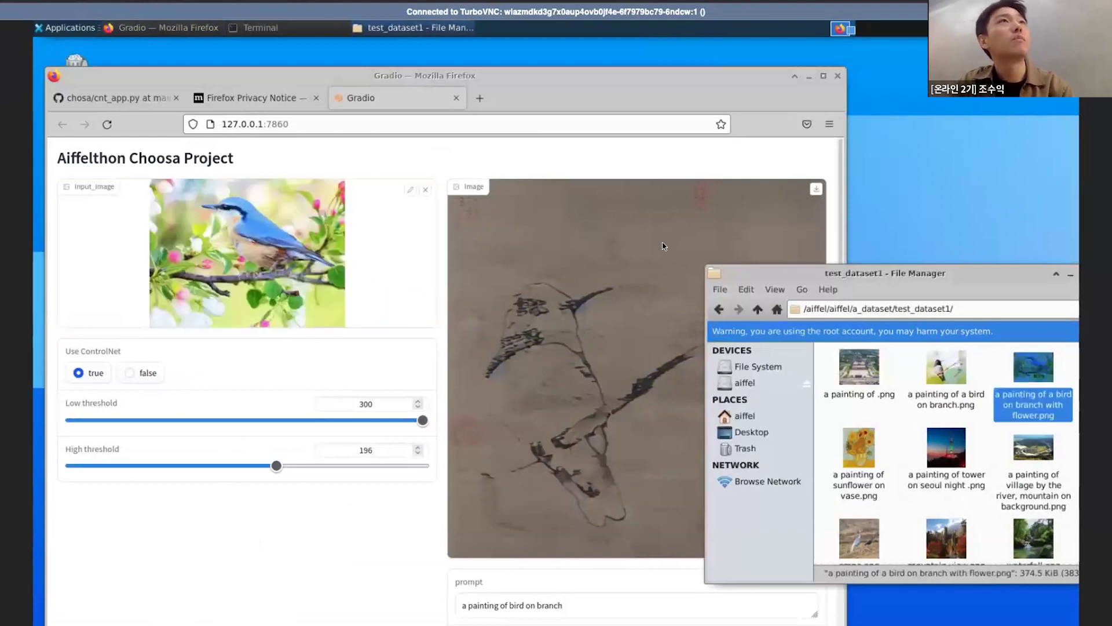
Extend the prompt to read "a painting of bird on branch with flowers".
{"action": "left_click", "coordinate": [589, 600]}
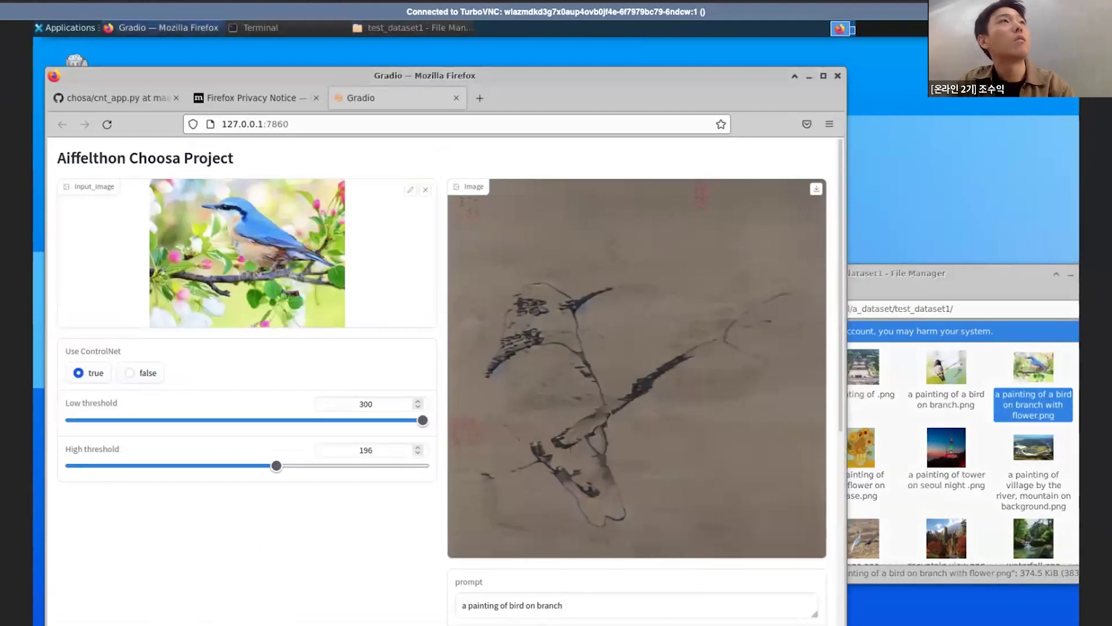
{"action": "left_click", "coordinate": [595, 605]}
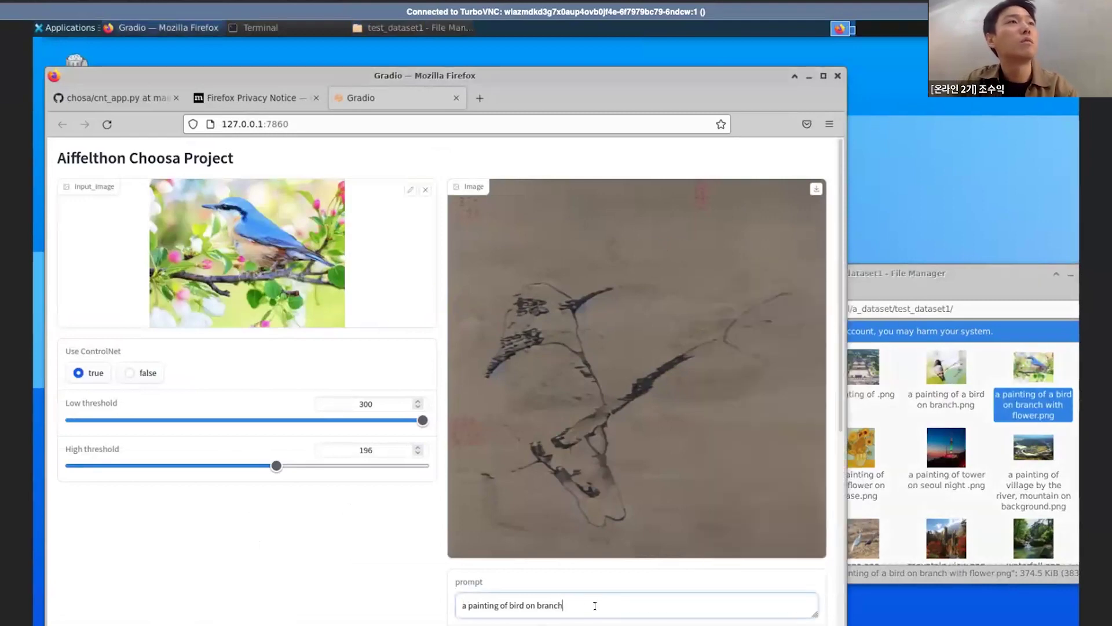
{"action": "type", "text": "with"}
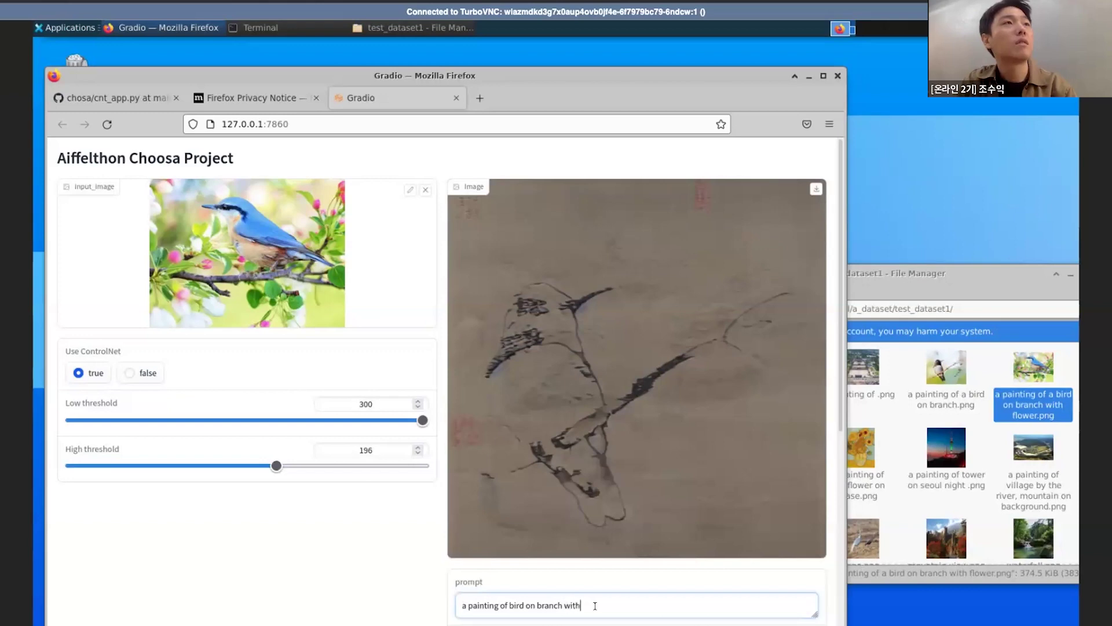
{"action": "type", "text": " flo"}
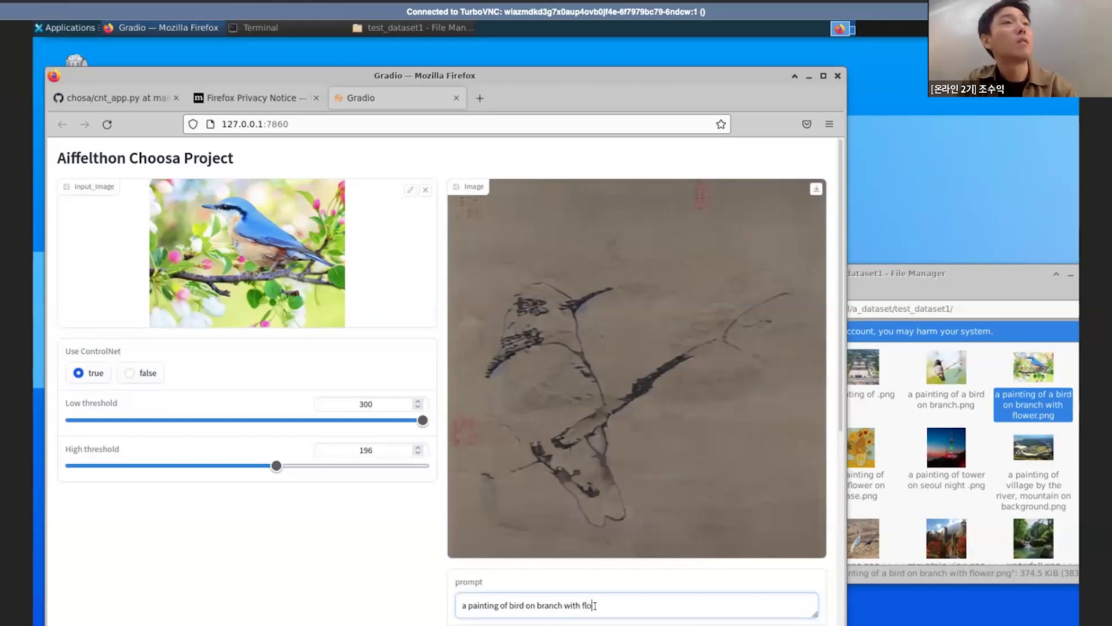
{"action": "type", "text": "wers"}
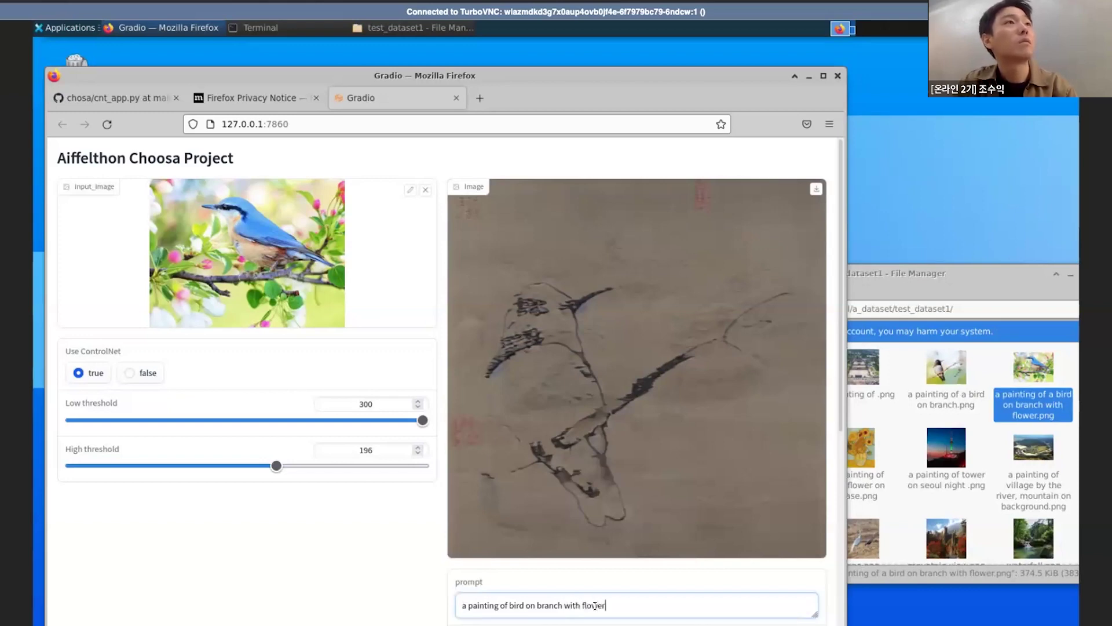
Set the low threshold to 287 and generate the image.
{"action": "left_click", "coordinate": [386, 531]}
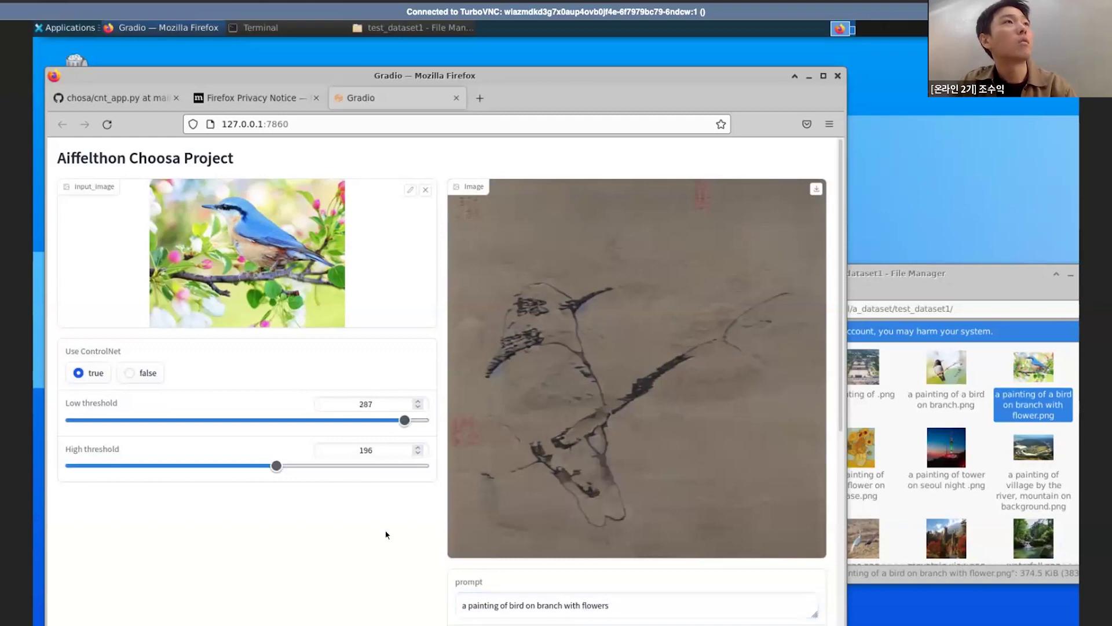
{"action": "scroll", "coordinate": [387, 534], "scroll_direction": "down", "scroll_amount": 6}
{"action": "left_click", "coordinate": [473, 614]}
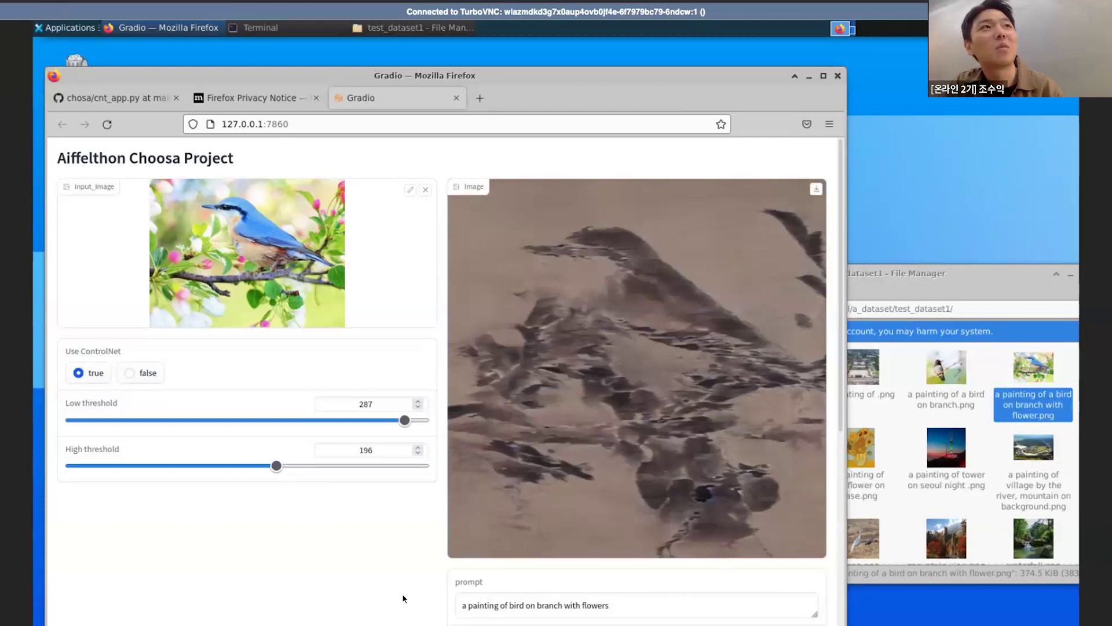
Apply the <trad-kor-plants-color> style example and generate the bird image again.
{"action": "scroll", "coordinate": [402, 594], "scroll_direction": "down", "scroll_amount": 5}
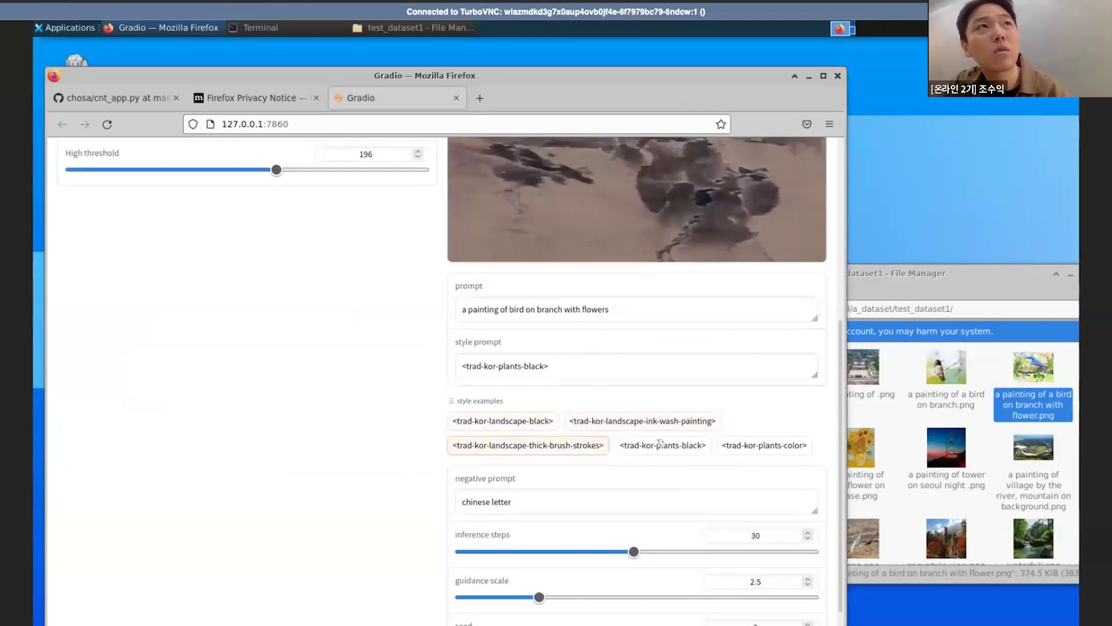
{"action": "left_click", "coordinate": [789, 443]}
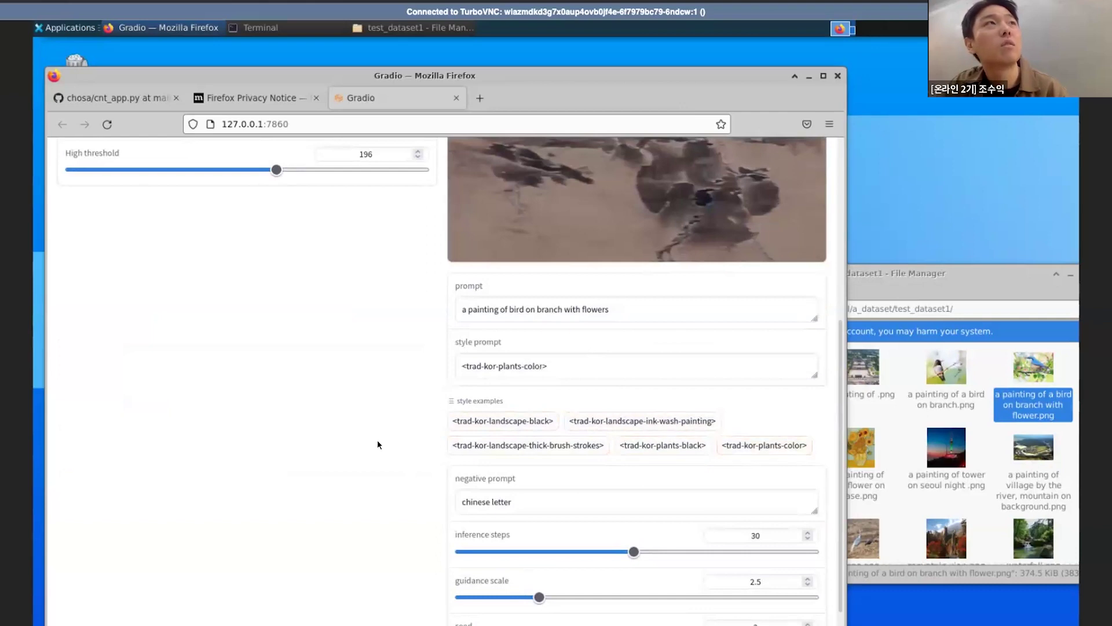
{"action": "scroll", "coordinate": [428, 611], "scroll_direction": "down", "scroll_amount": 2}
{"action": "left_click", "coordinate": [440, 613]}
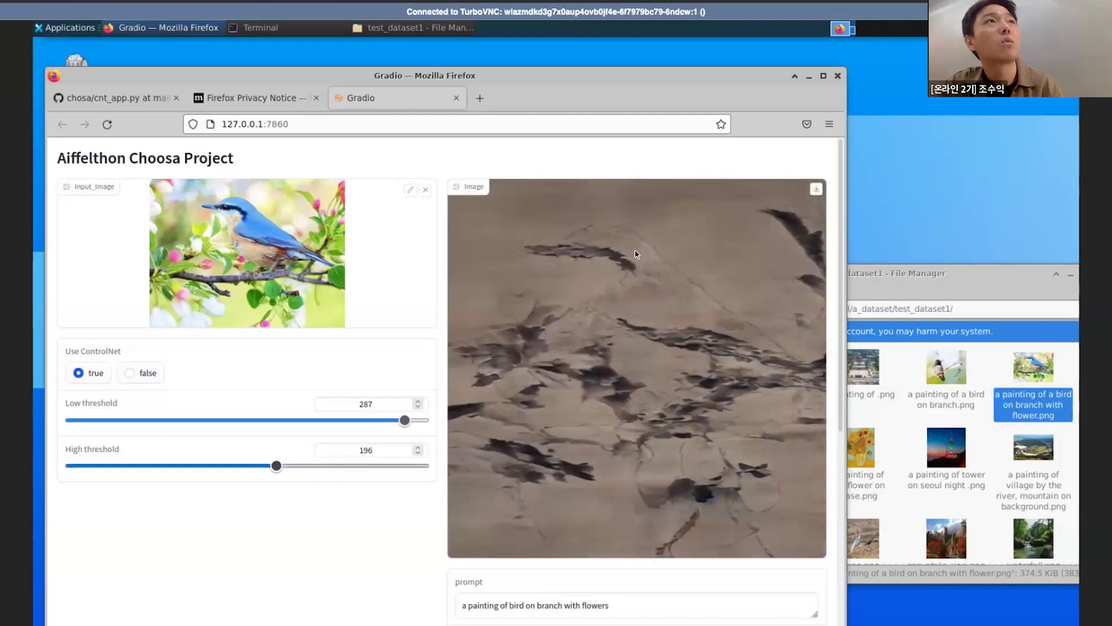
Replace the input image with "mountain view.png" from the test_dataset1 folder.
{"action": "left_click", "coordinate": [904, 523]}
{"action": "scroll", "coordinate": [904, 522], "scroll_direction": "down", "scroll_amount": 1}
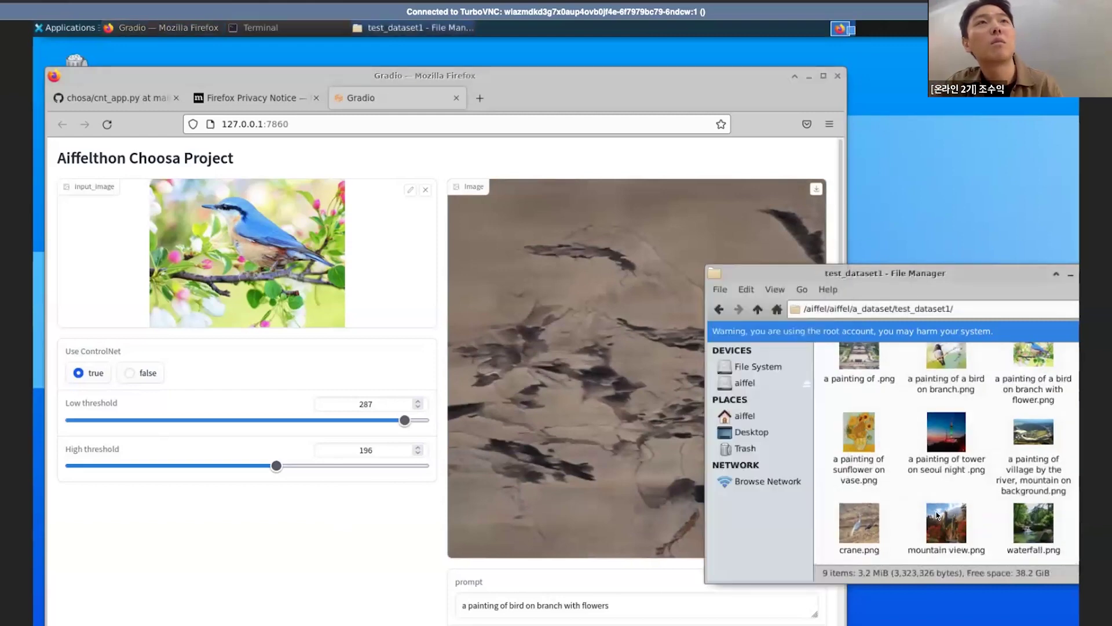
{"action": "left_click_drag", "start_coordinate": [944, 509], "coordinate": [315, 273]}
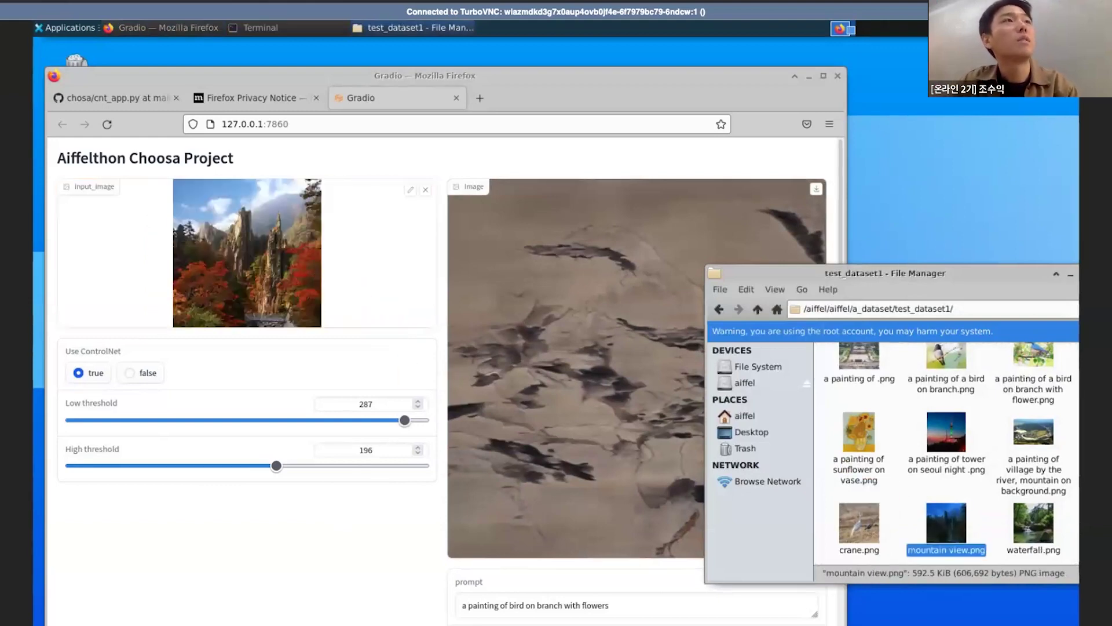
Replace the bird description in the prompt so that it reads "a painting of mountain".
{"action": "left_click", "coordinate": [611, 604]}
{"action": "left_click", "coordinate": [611, 603]}
{"action": "left_click_drag", "start_coordinate": [610, 605], "coordinate": [563, 605]}
{"action": "left_click", "coordinate": [507, 605]}
{"action": "key", "text": "shift+End"}
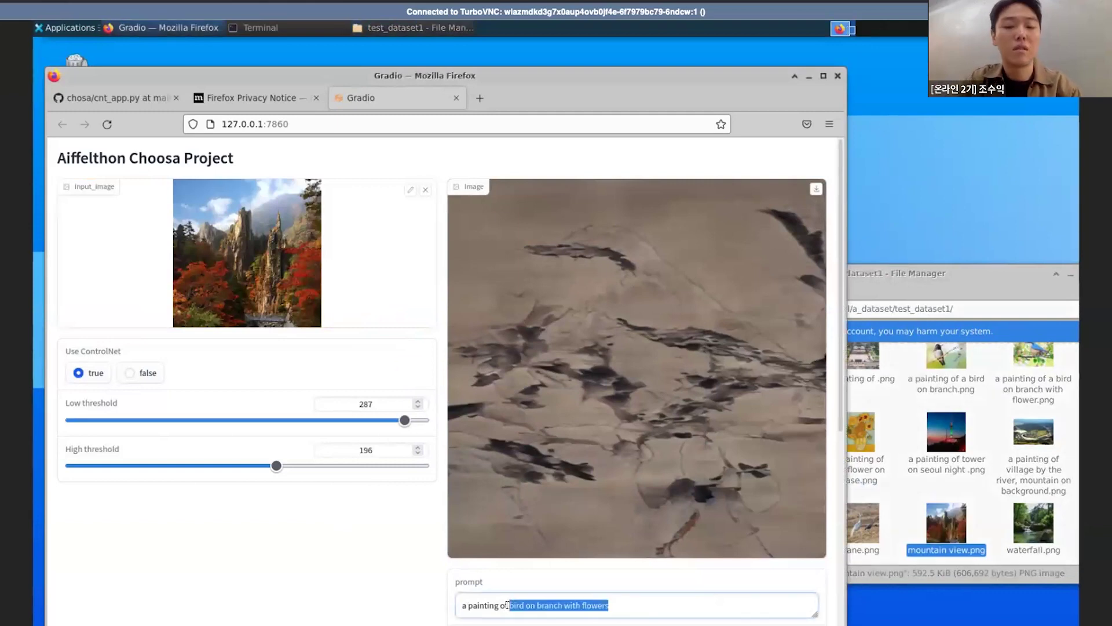
{"action": "key", "text": "BackSpace"}
{"action": "type", "text": "ount"}
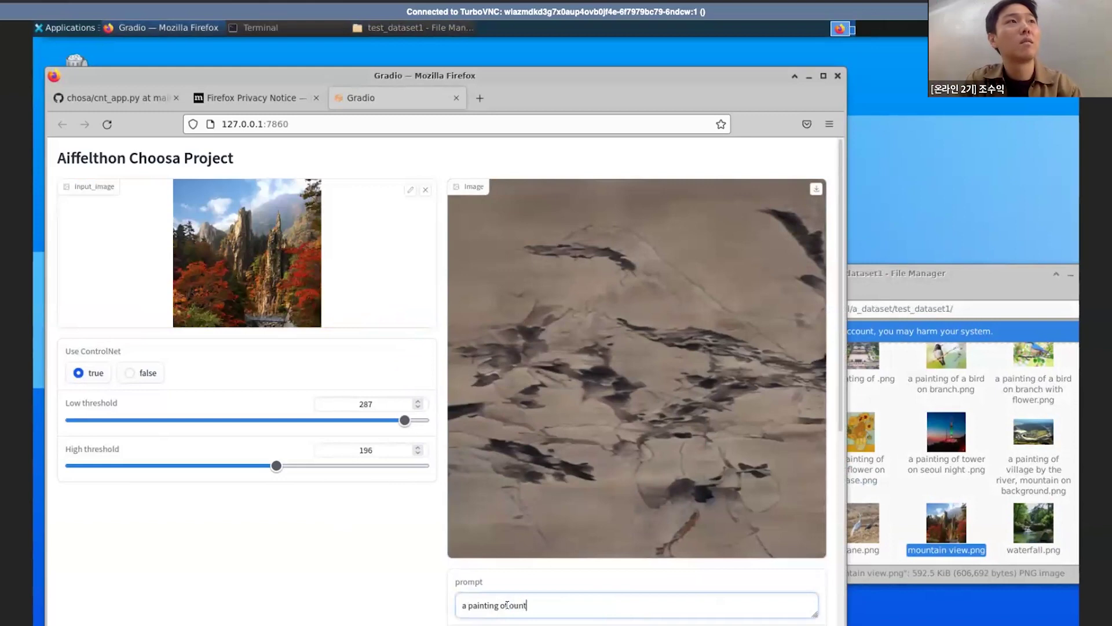
{"action": "key", "text": "BackSpace"}
{"action": "key", "text": "BackSpace"}
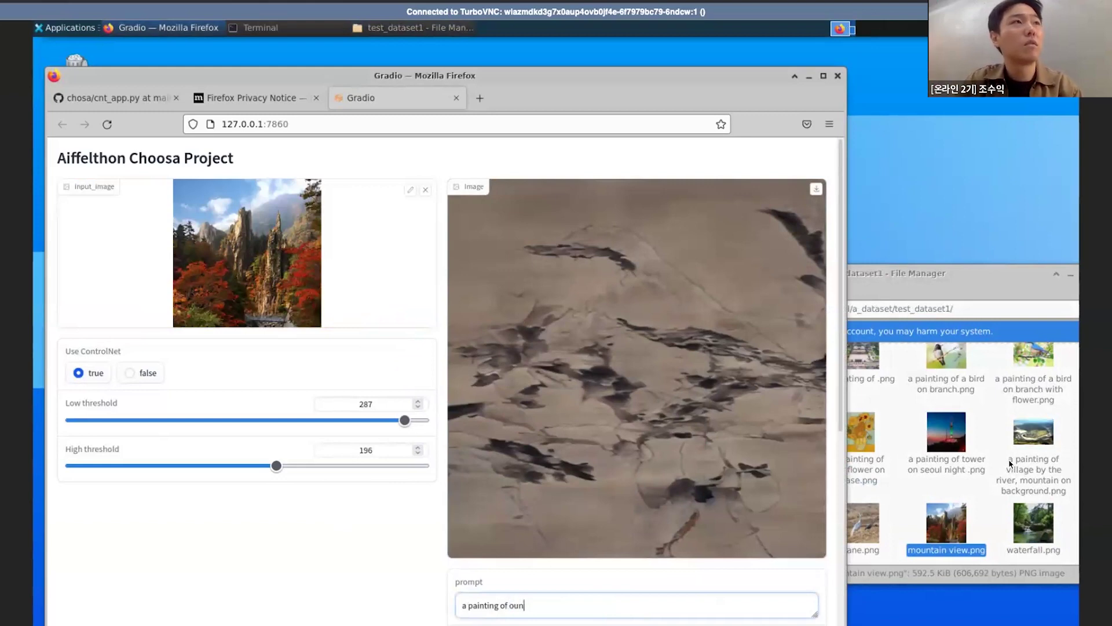
{"action": "key", "text": "BackSpace"}
{"action": "type", "text": "mountain"}
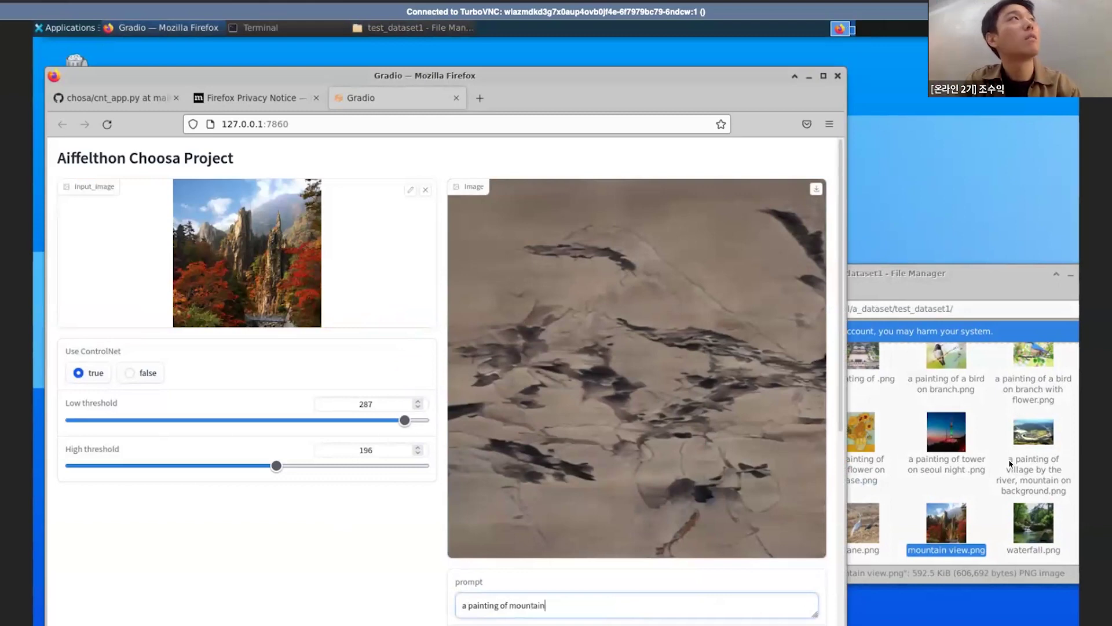
Extend the mountain prompt to "a painting of mountain with trees, many trees on foreground".
{"action": "type", "text": " with "}
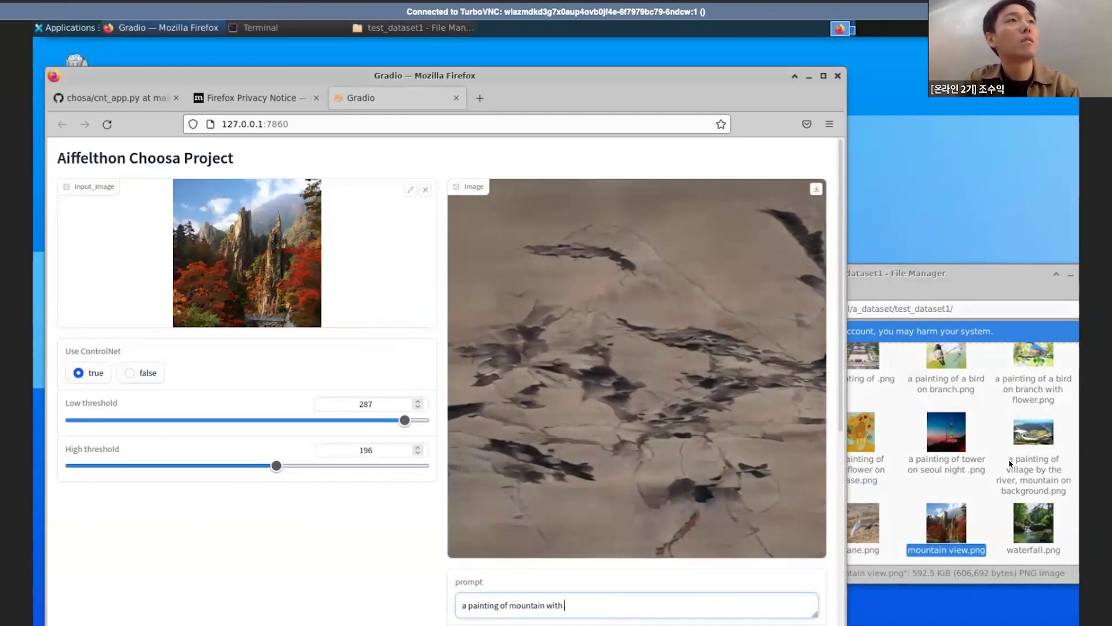
{"action": "type", "text": "tress"}
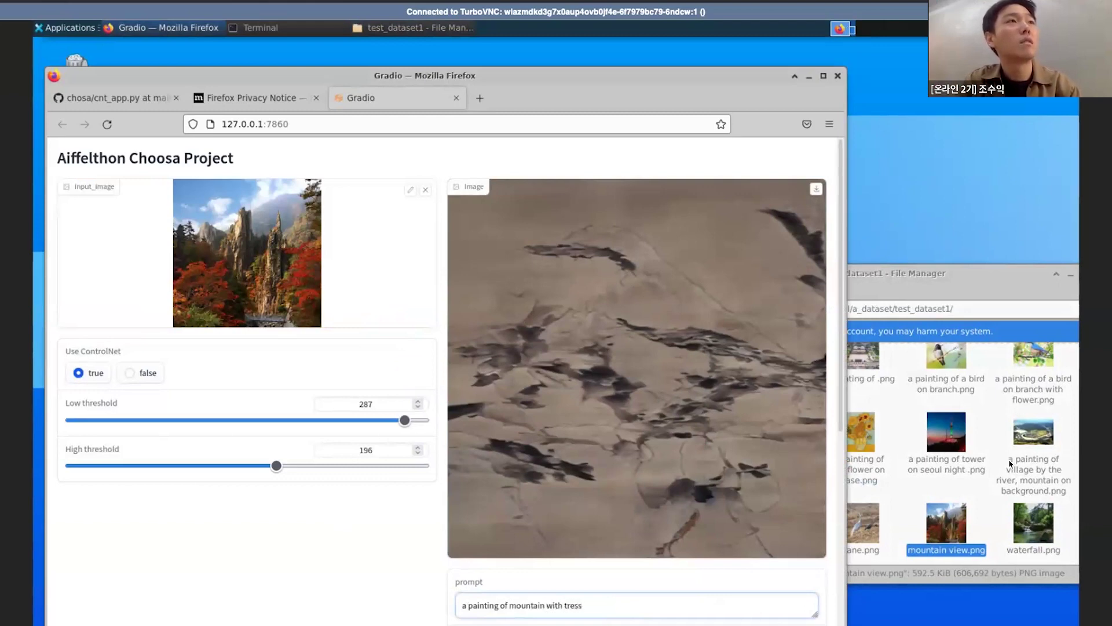
{"action": "key", "text": "BackSpace"}
{"action": "key", "text": "BackSpace"}
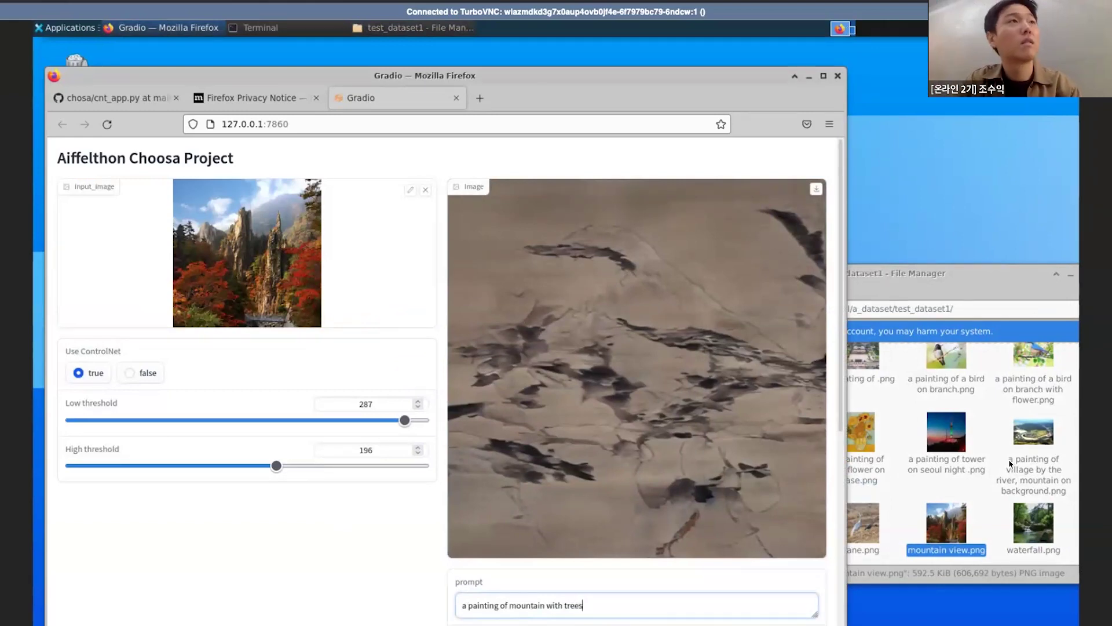
{"action": "type", "text": "es, many"}
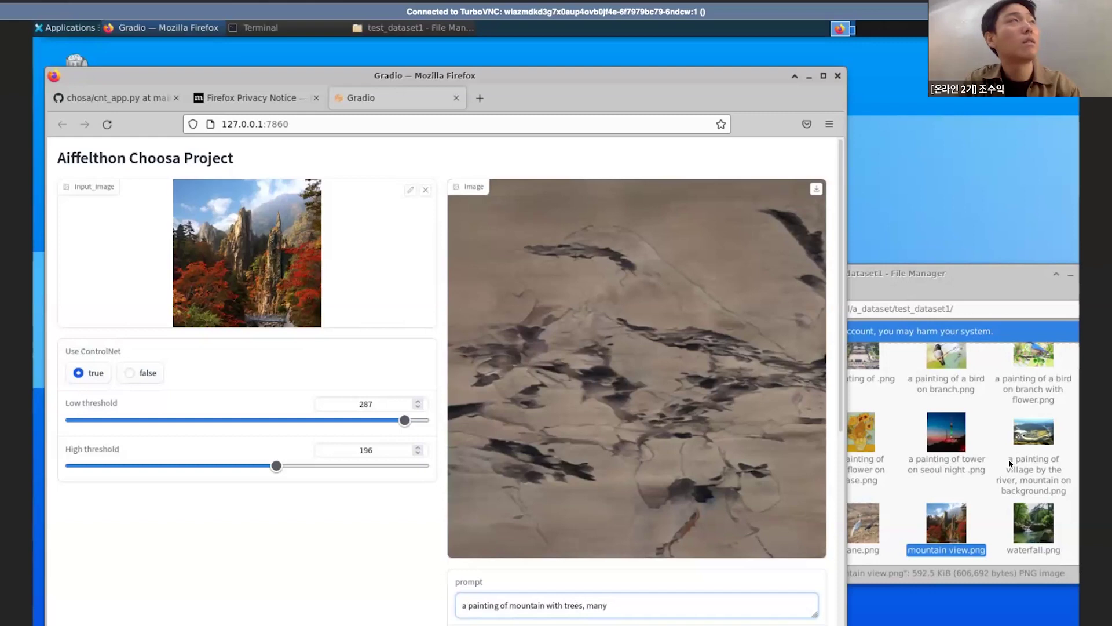
{"action": "type", "text": " trees on fore"}
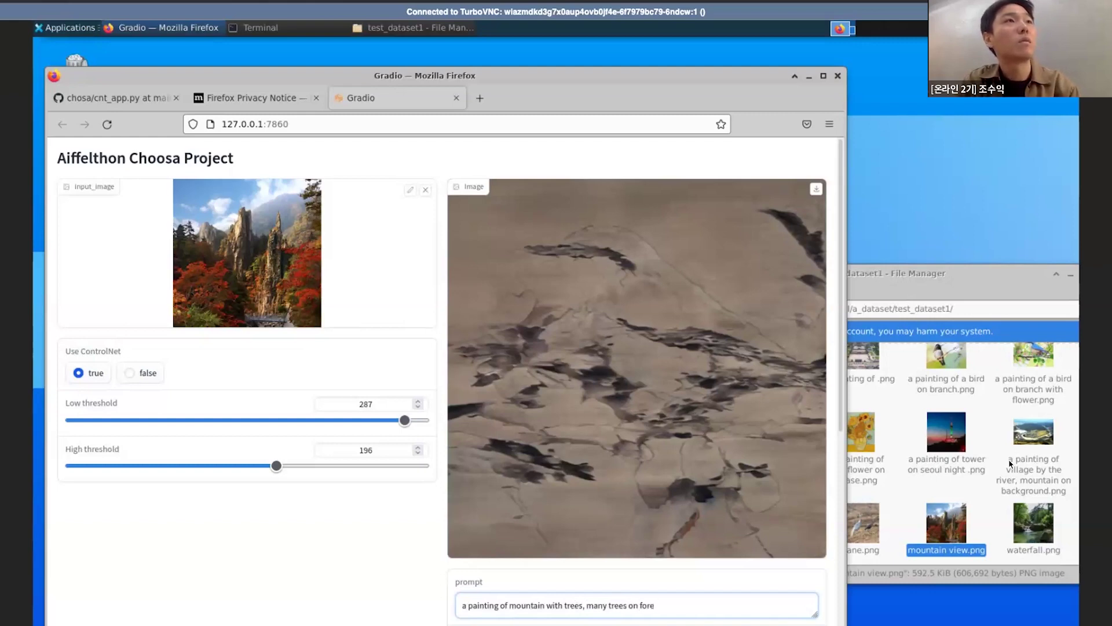
{"action": "type", "text": "gournd"}
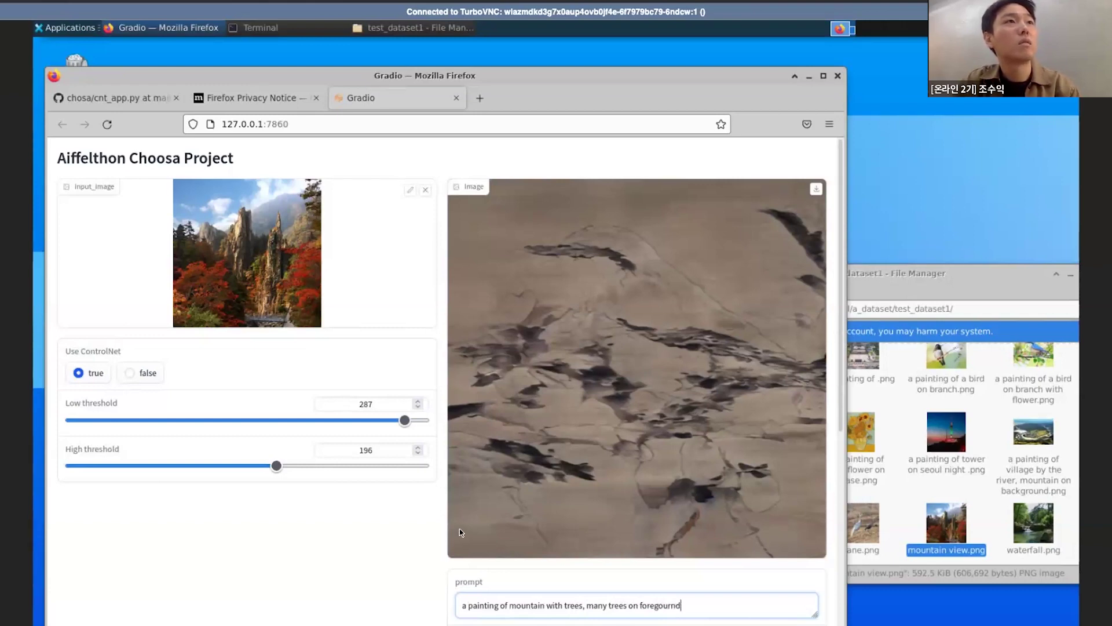
{"action": "key", "text": "BackSpace"}
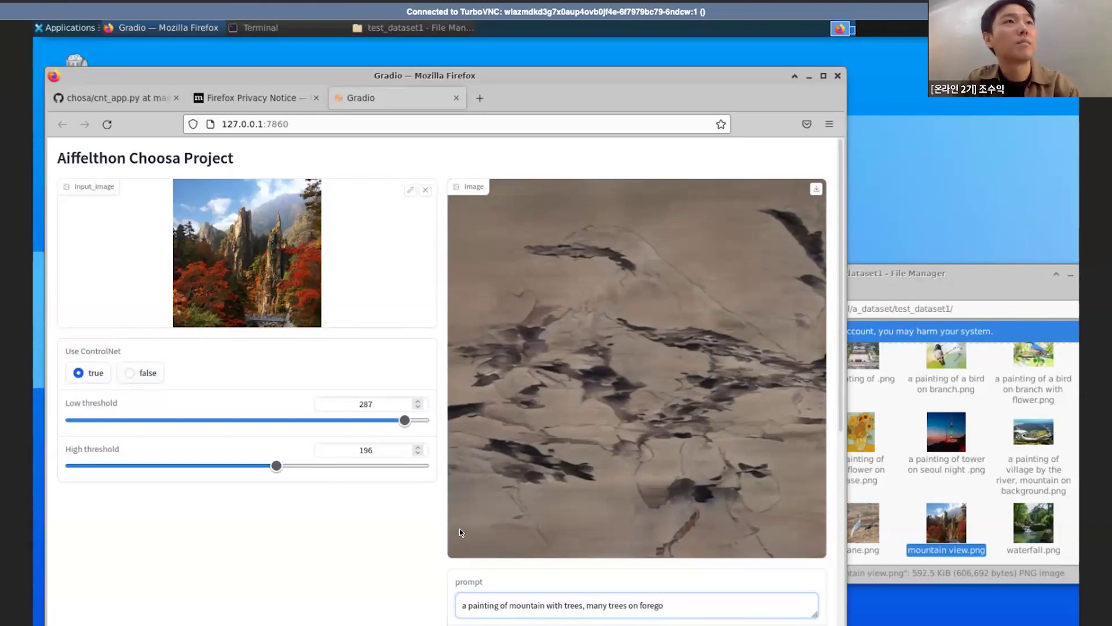
{"action": "key", "text": "BackSpace"}
{"action": "type", "text": "round"}
Set the low threshold to 193 and generate the mountain image in the <trad-kor-landscape-ink-wash-painting> style.
{"action": "scroll", "coordinate": [367, 372], "scroll_direction": "down", "scroll_amount": 5}
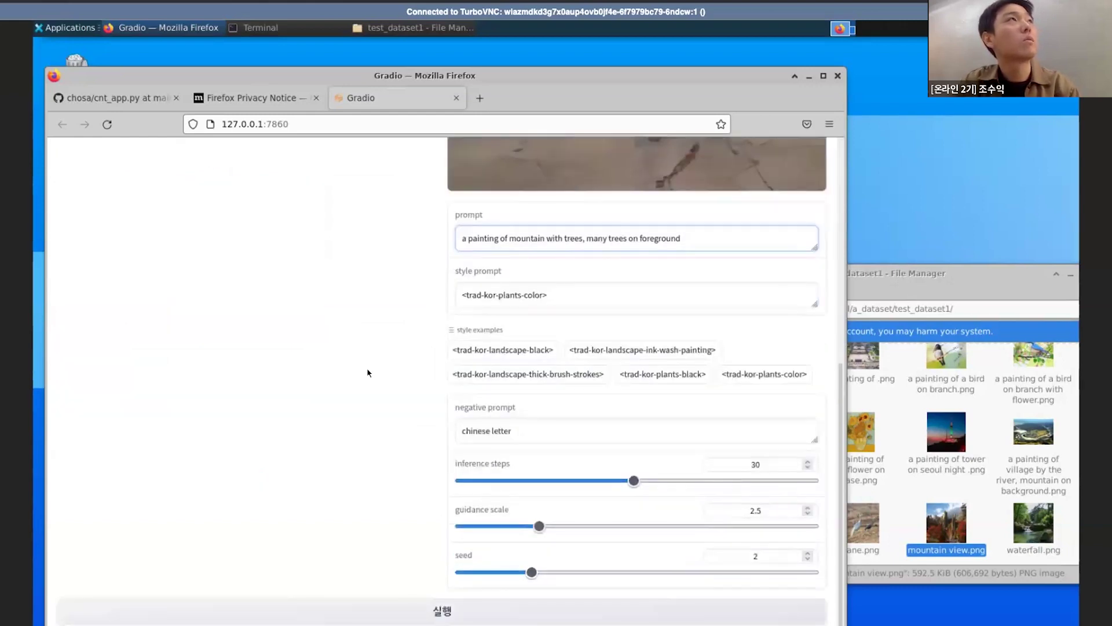
{"action": "scroll", "coordinate": [368, 372], "scroll_direction": "up", "scroll_amount": 6}
{"action": "left_click", "coordinate": [315, 420]}
{"action": "left_click", "coordinate": [288, 420]}
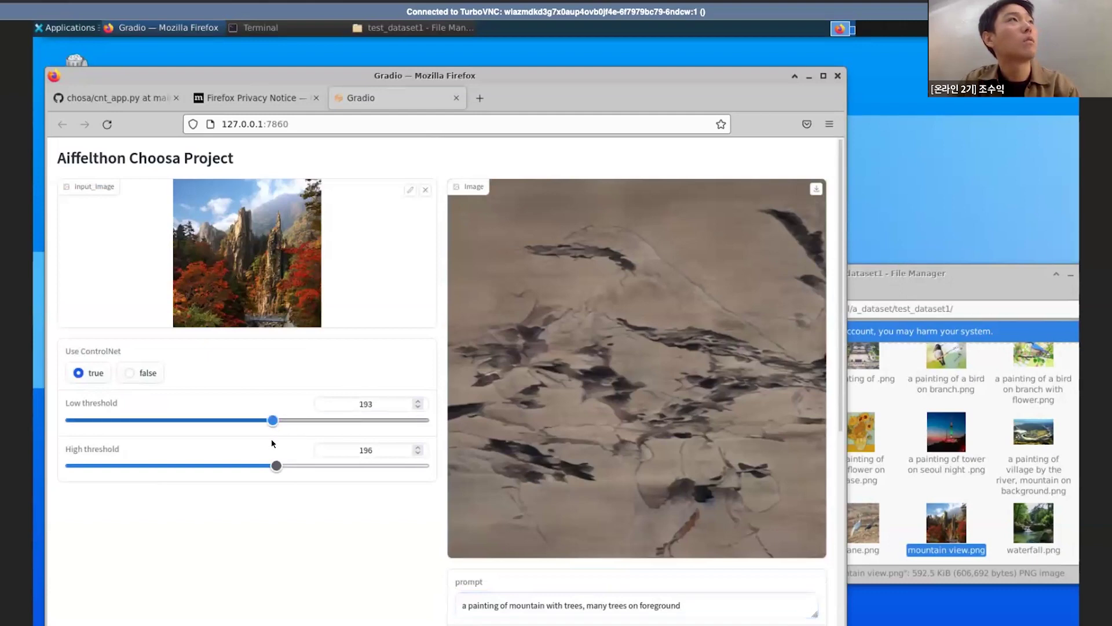
{"action": "scroll", "coordinate": [417, 533], "scroll_direction": "down", "scroll_amount": 5}
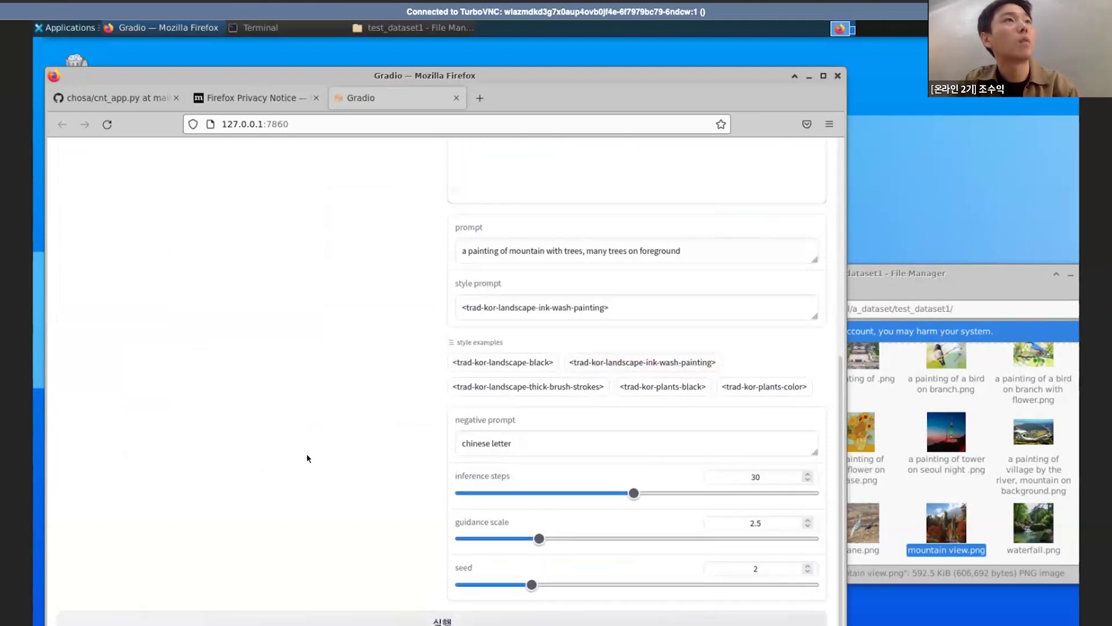
In the text-only Choosa demo, replace the New York buildings description so that the prompt reads "a painting of paris".
{"action": "scroll", "coordinate": [307, 453], "scroll_direction": "up", "scroll_amount": 6}
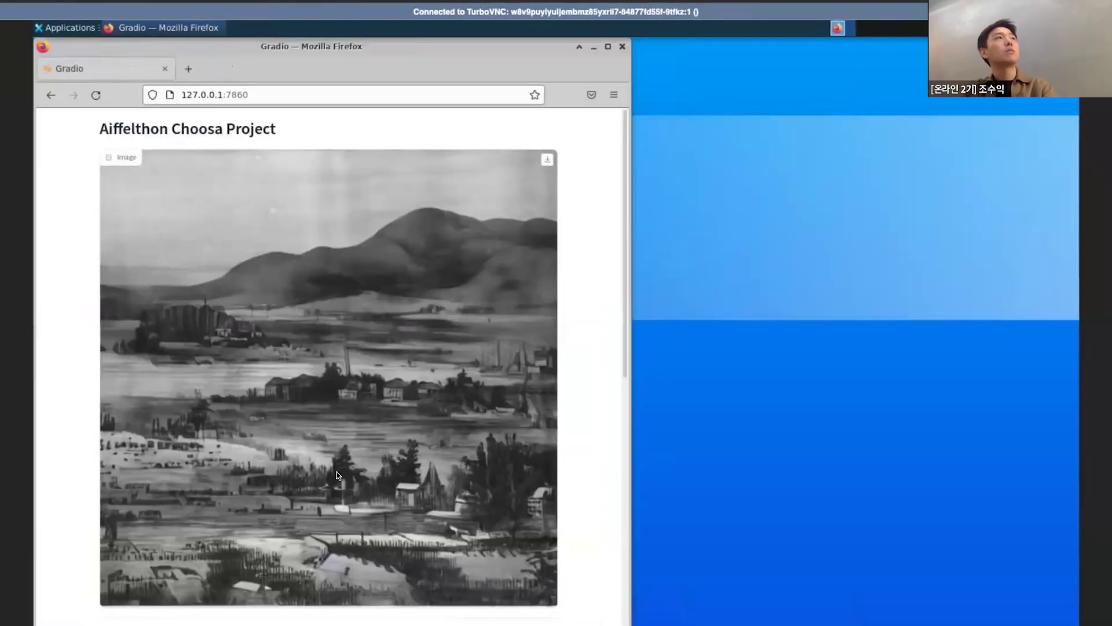
{"action": "scroll", "coordinate": [478, 329], "scroll_direction": "down", "scroll_amount": 7}
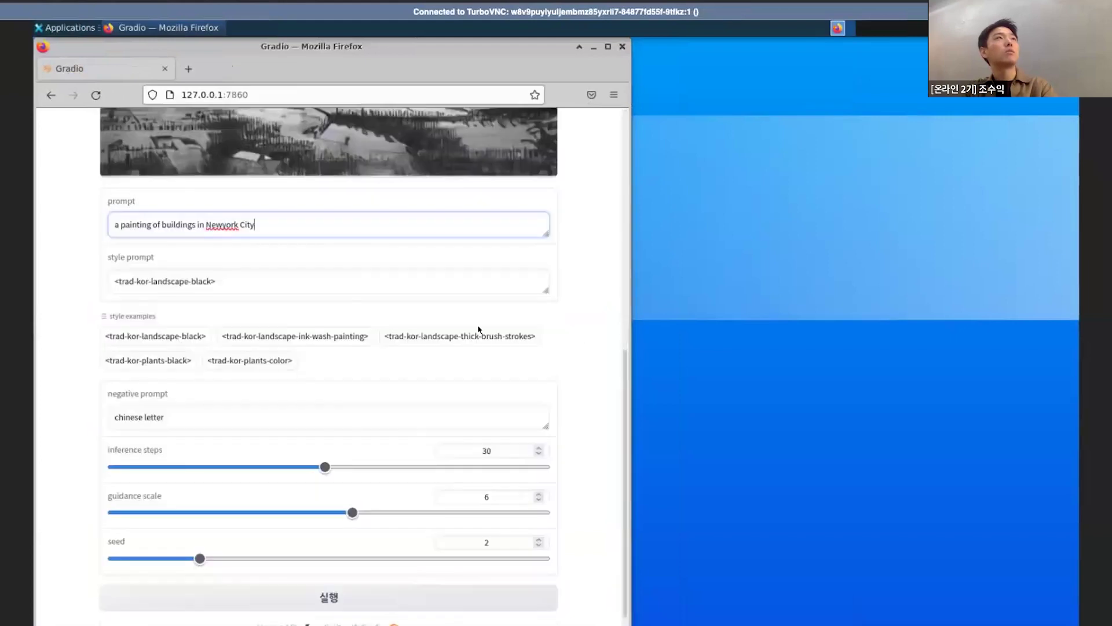
{"action": "scroll", "coordinate": [173, 195], "scroll_direction": "up", "scroll_amount": 3}
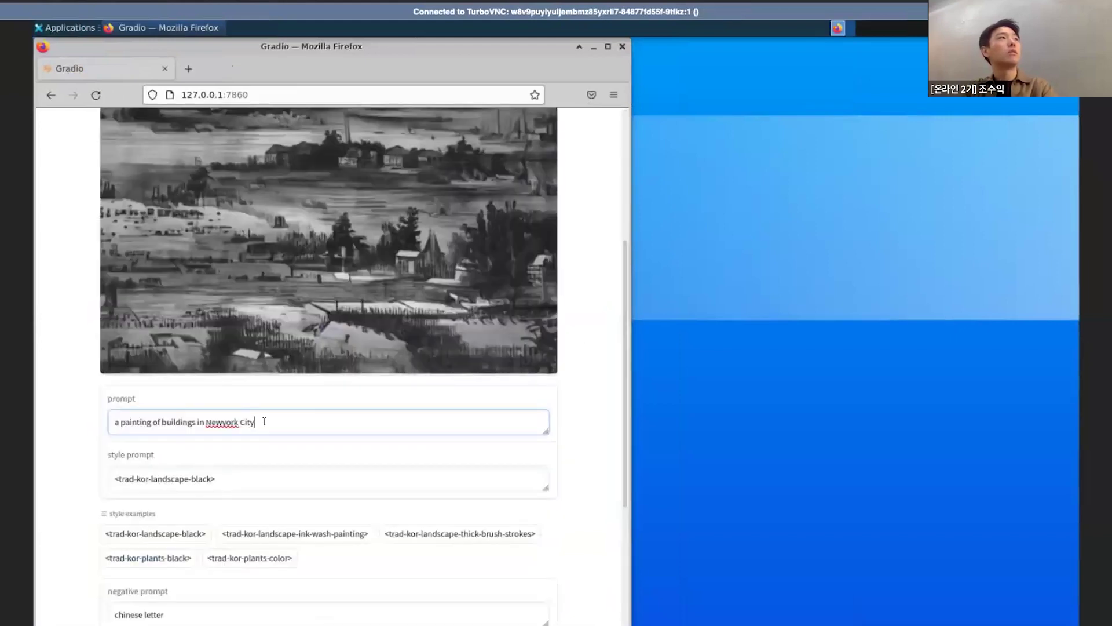
{"action": "left_click", "coordinate": [160, 422], "text": "shift"}
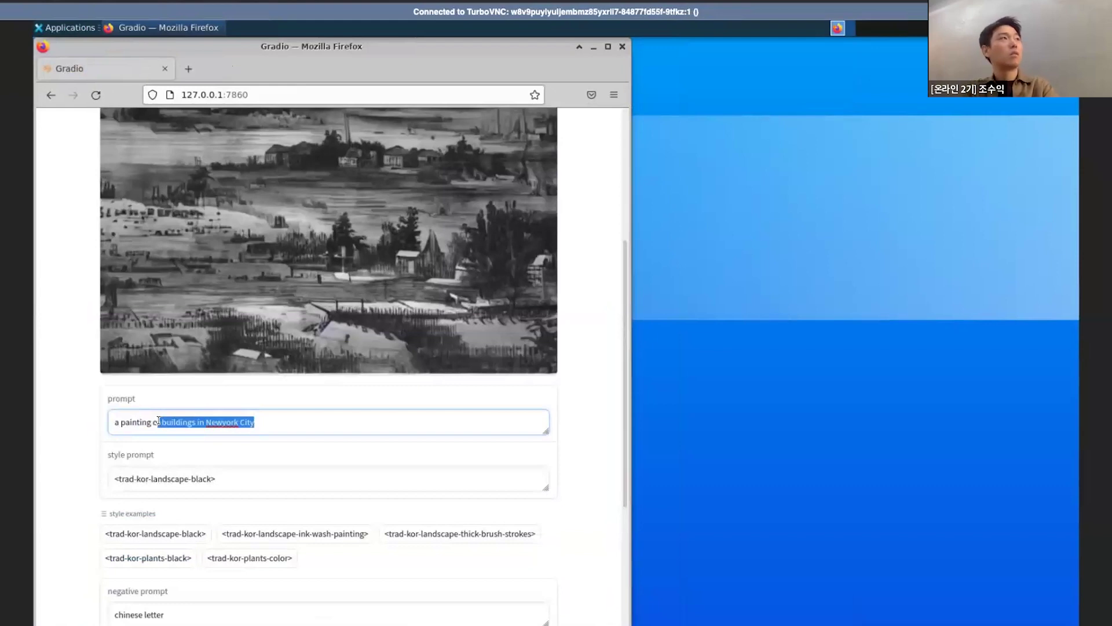
{"action": "key", "text": "BackSpace"}
{"action": "type", "text": "pa"}
{"action": "type", "text": "ris"}
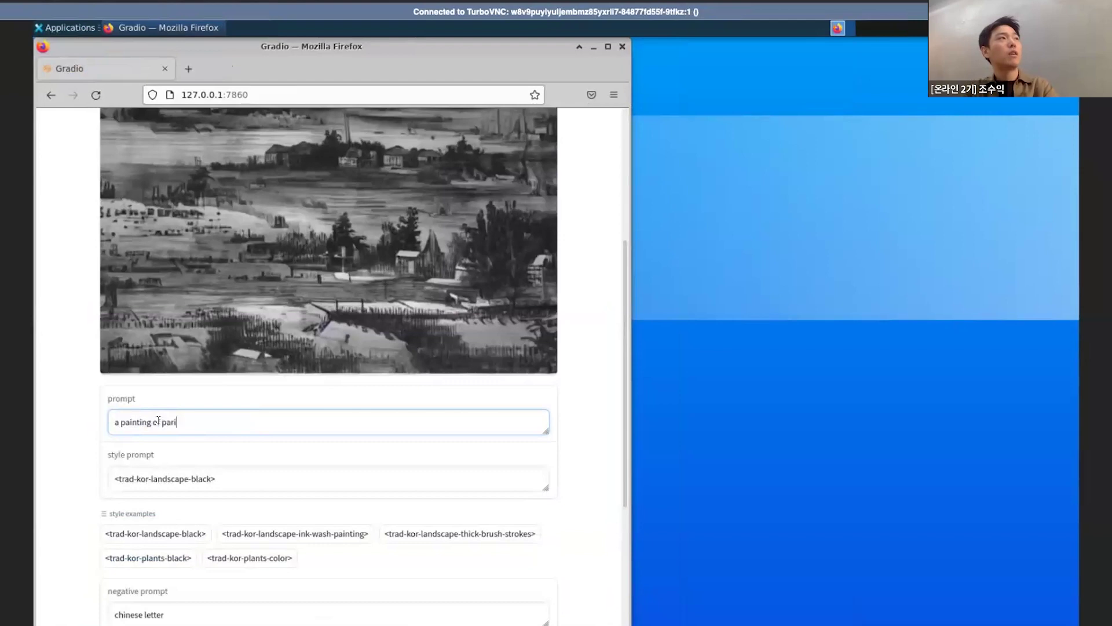
Generate the Paris painting in the <trad-kor-landscape-thick-brush-strokes> style with the guidance scale set to 3.
{"action": "left_click", "coordinate": [321, 478]}
{"action": "left_click", "coordinate": [455, 534]}
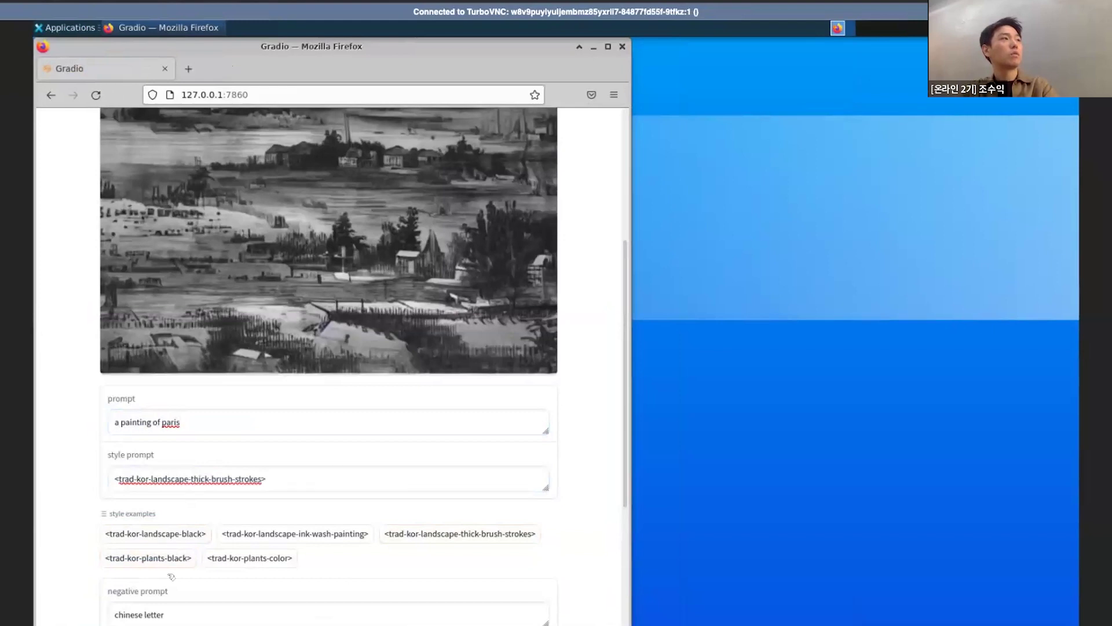
{"action": "scroll", "coordinate": [248, 508], "scroll_direction": "down", "scroll_amount": 4}
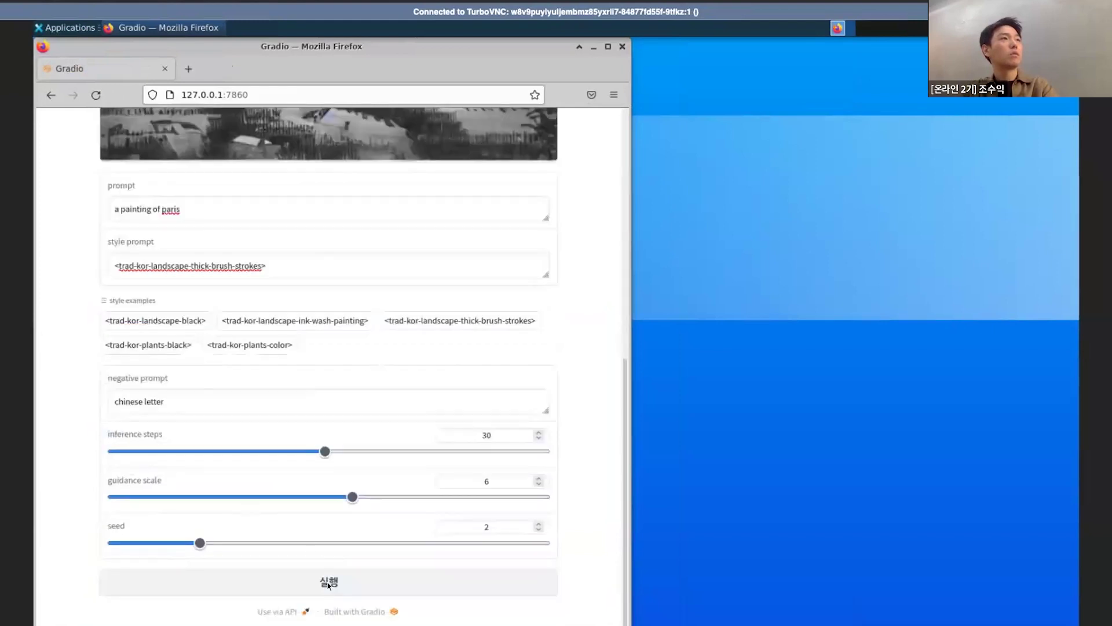
{"action": "left_click", "coordinate": [230, 497]}
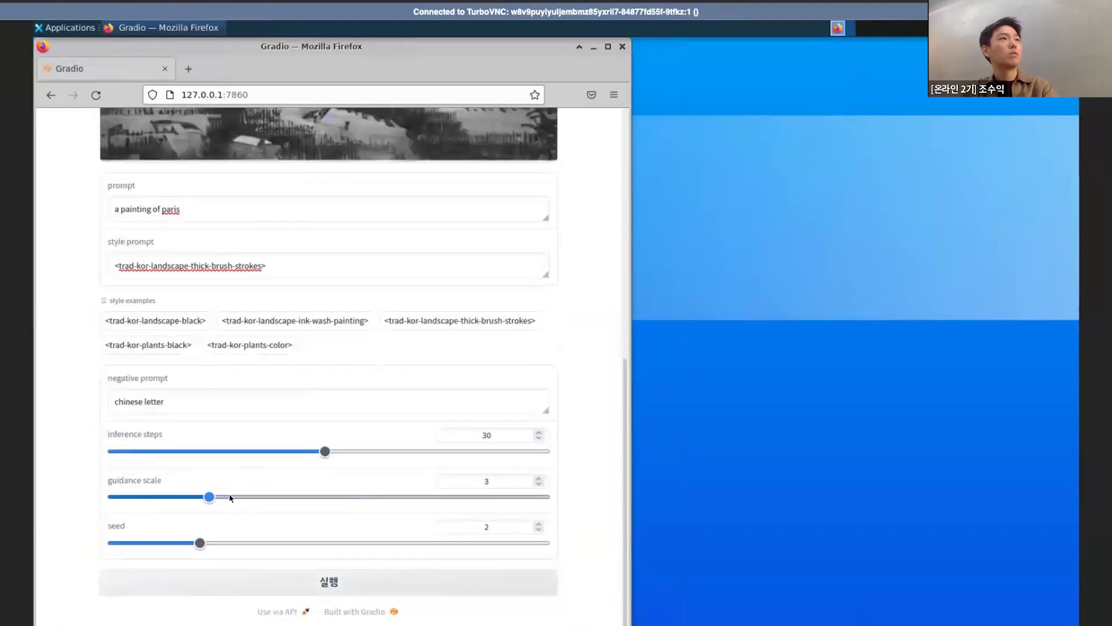
{"action": "left_click", "coordinate": [360, 586]}
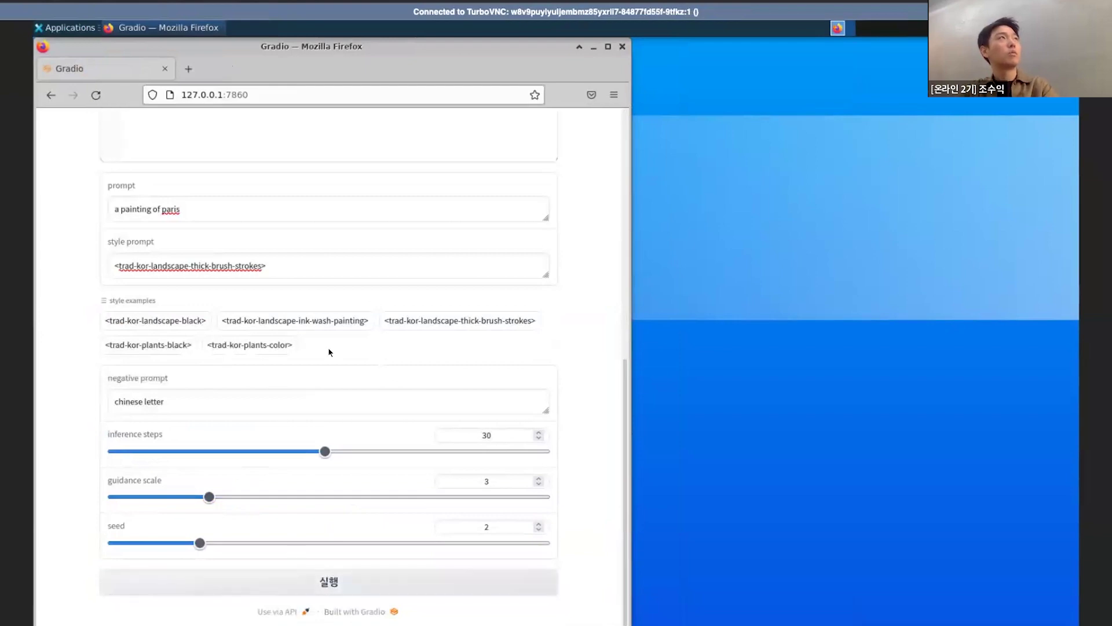
Examine the generated Paris painting and compare it with the prompt, style and generation settings used.
{"action": "scroll", "coordinate": [329, 351], "scroll_direction": "up", "scroll_amount": 8}
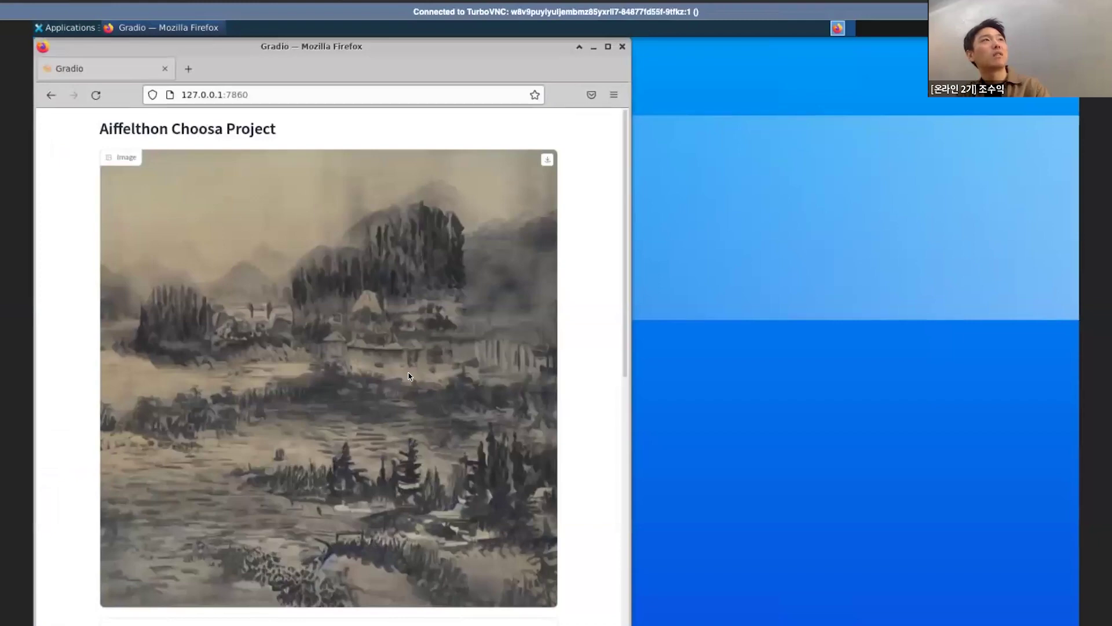
{"action": "scroll", "coordinate": [408, 376], "scroll_direction": "down", "scroll_amount": 7}
{"action": "scroll", "coordinate": [409, 375], "scroll_direction": "up", "scroll_amount": 2}
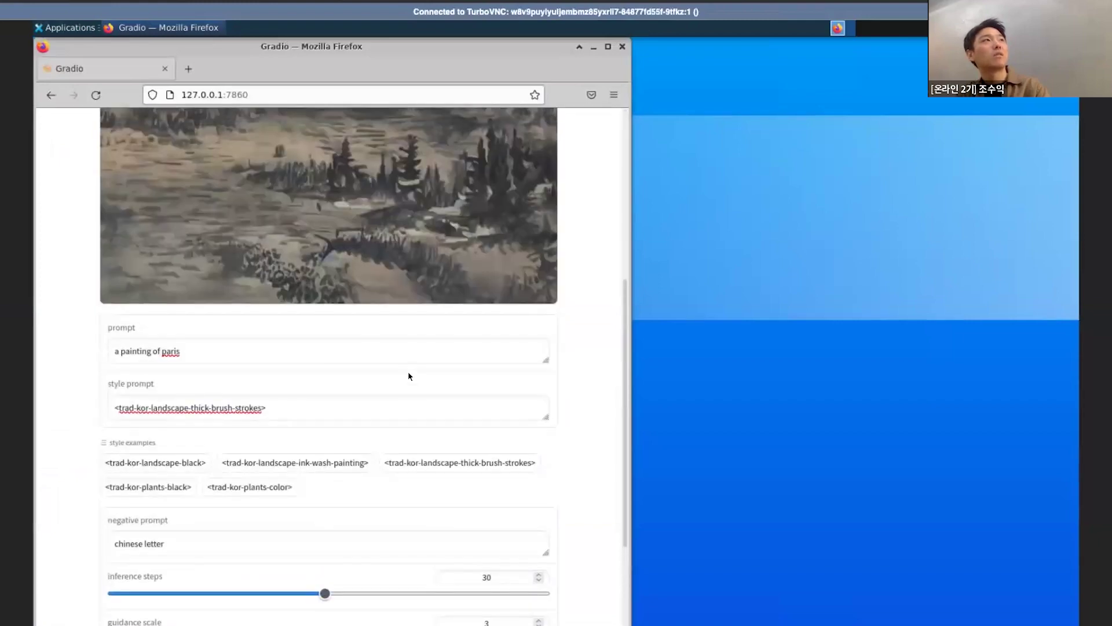
{"action": "scroll", "coordinate": [408, 376], "scroll_direction": "up", "scroll_amount": 5}
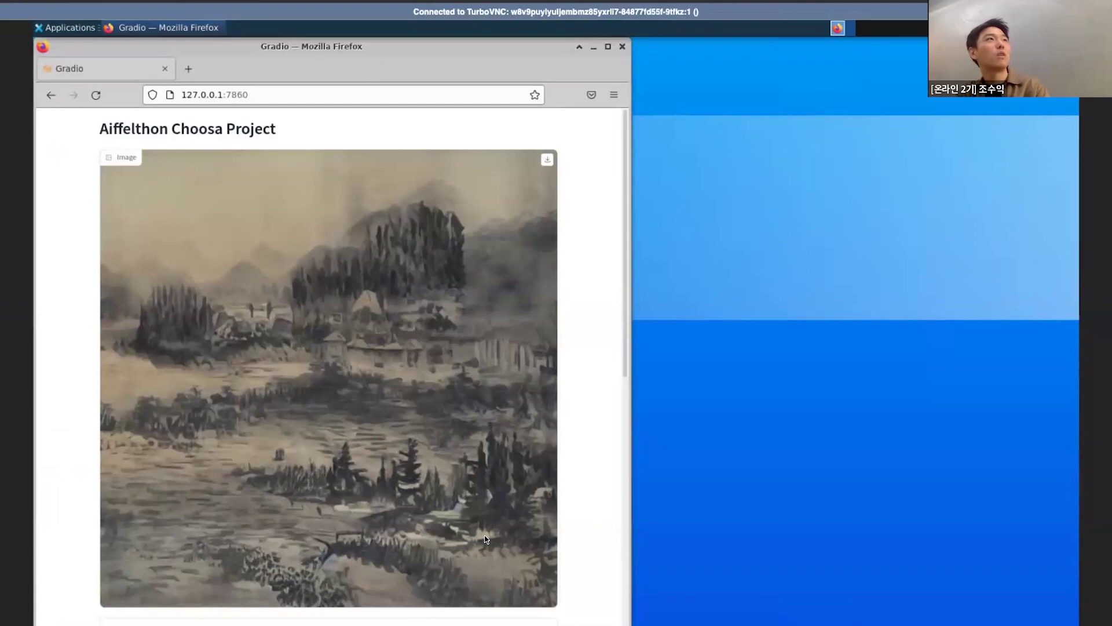
{"action": "scroll", "coordinate": [357, 429], "scroll_direction": "down", "scroll_amount": 6}
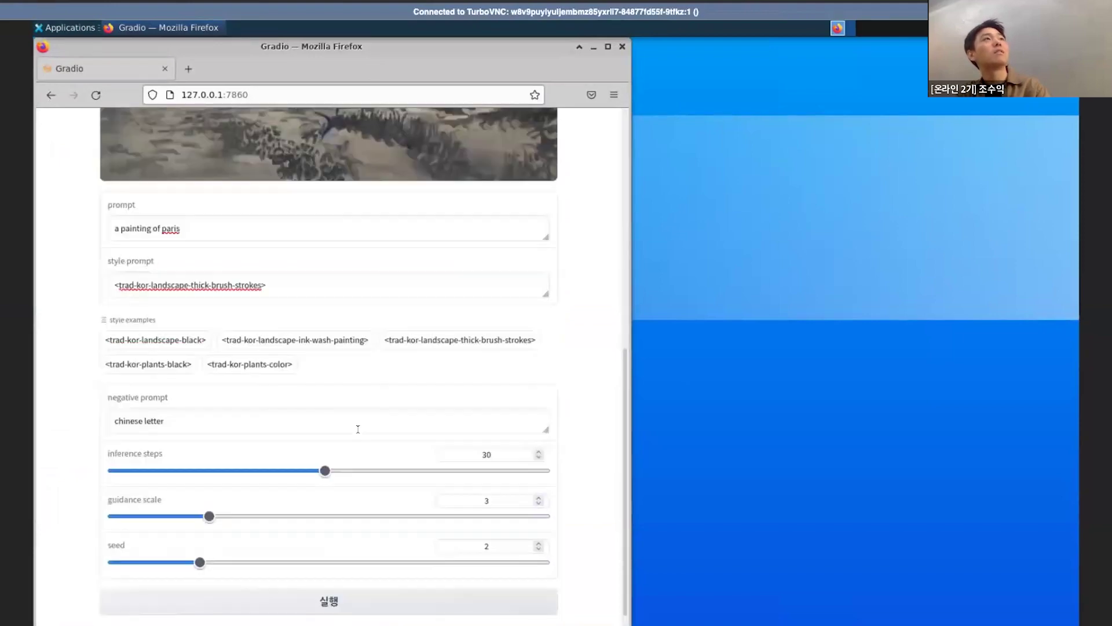
{"action": "scroll", "coordinate": [358, 429], "scroll_direction": "up", "scroll_amount": 2}
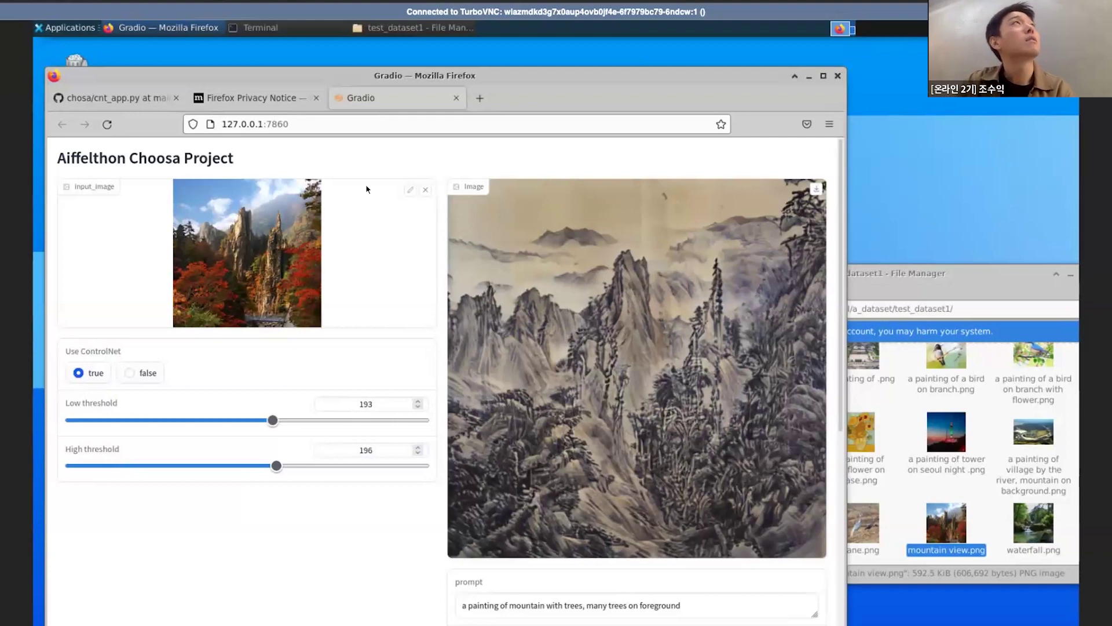
Switch to the choosa Space on Hugging Face and view the hosted demo's pending bird painting generation.
{"action": "left_click", "coordinate": [395, 30]}
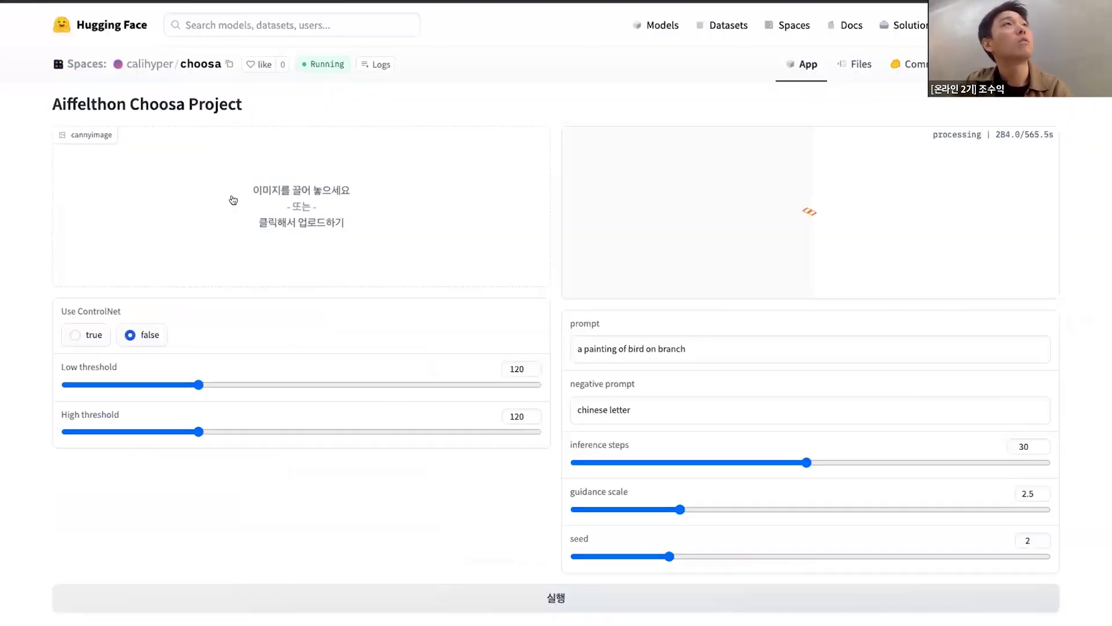
{"action": "scroll", "coordinate": [638, 290], "scroll_direction": "down", "scroll_amount": 1}
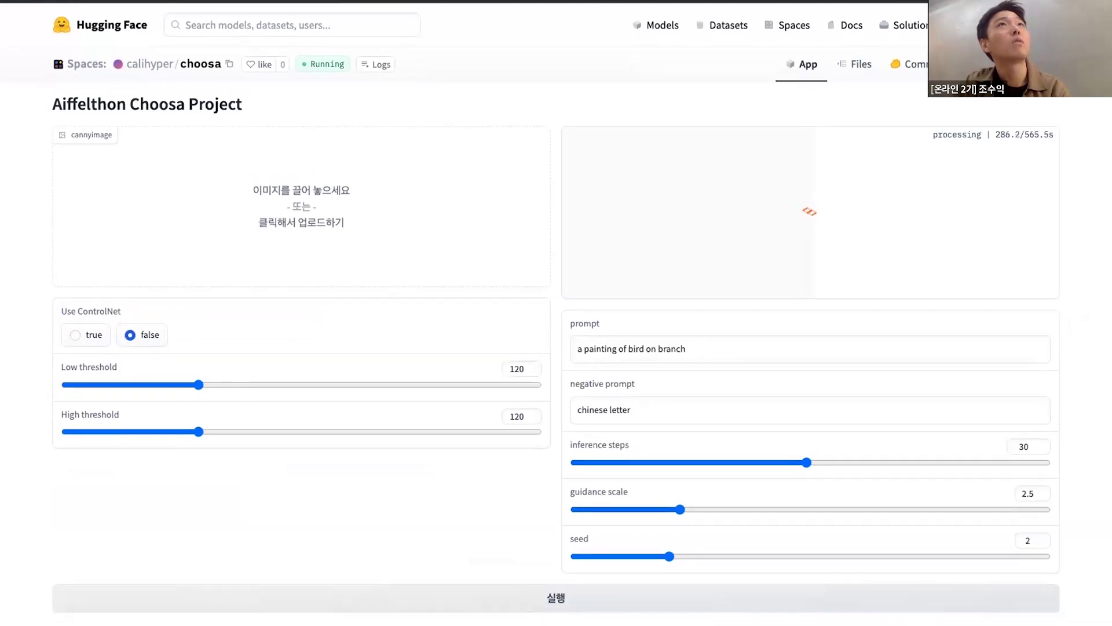